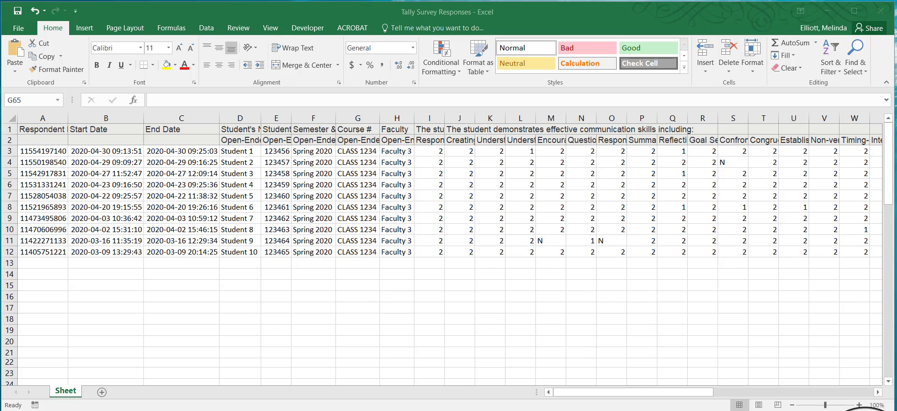
# Enter the row labels Tally 0s, Tally 1s and Tally 2s in cells H13 to H15 below the Faculty column.
pyautogui.click(386, 264)
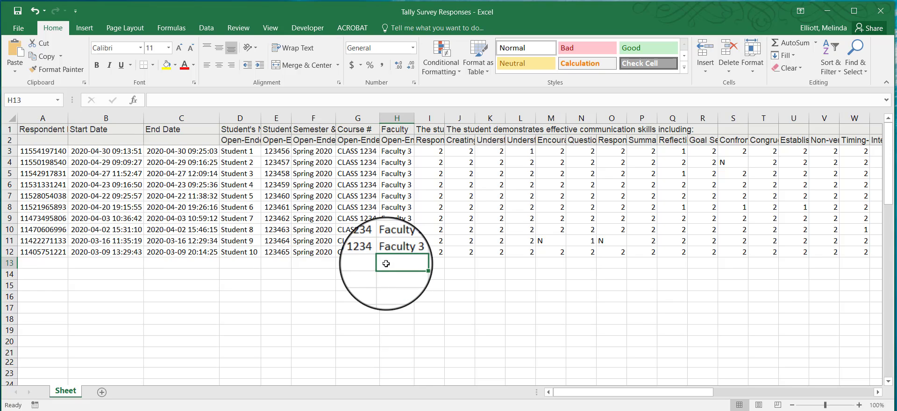
pyautogui.write('Tally')
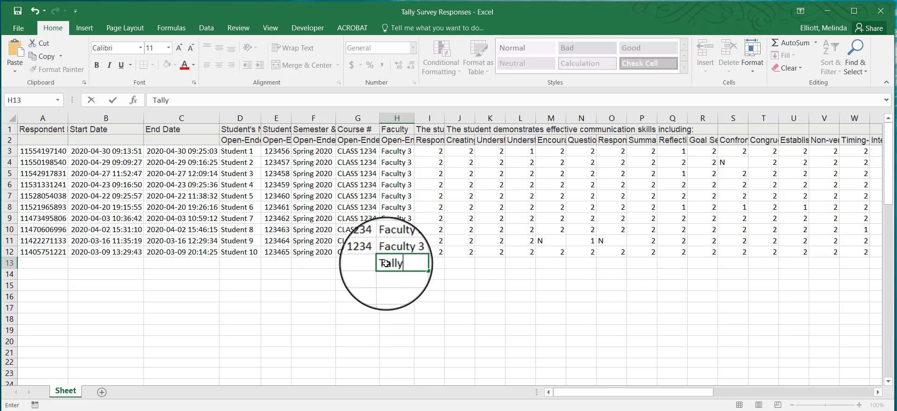
pyautogui.write(' 0s')
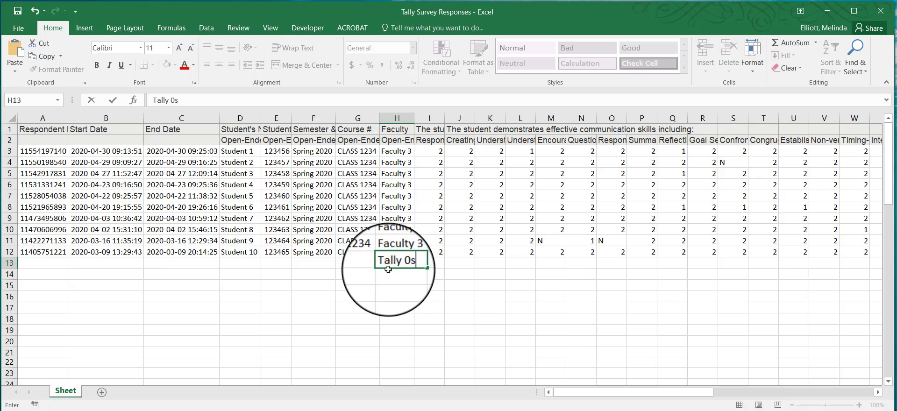
pyautogui.press('Return')
pyautogui.write('Tally 1')
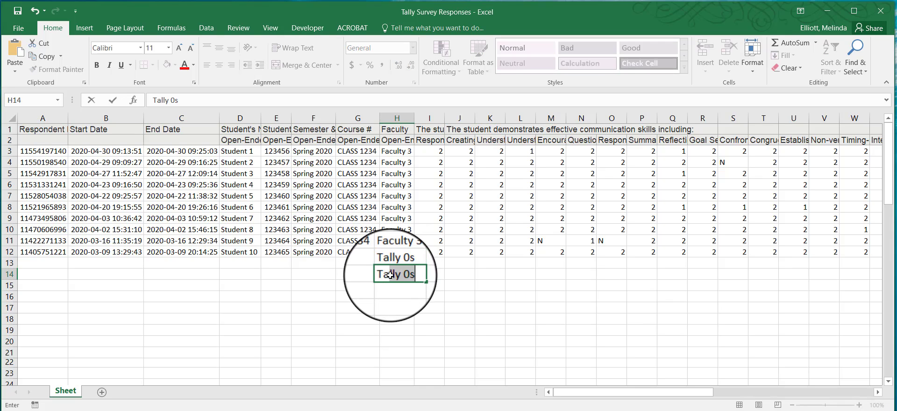
pyautogui.write('s')
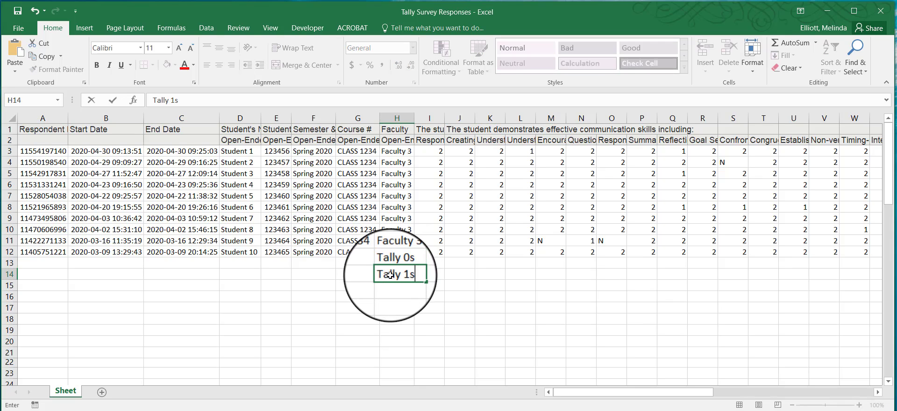
pyautogui.press('Return')
pyautogui.write('Tally 2s')
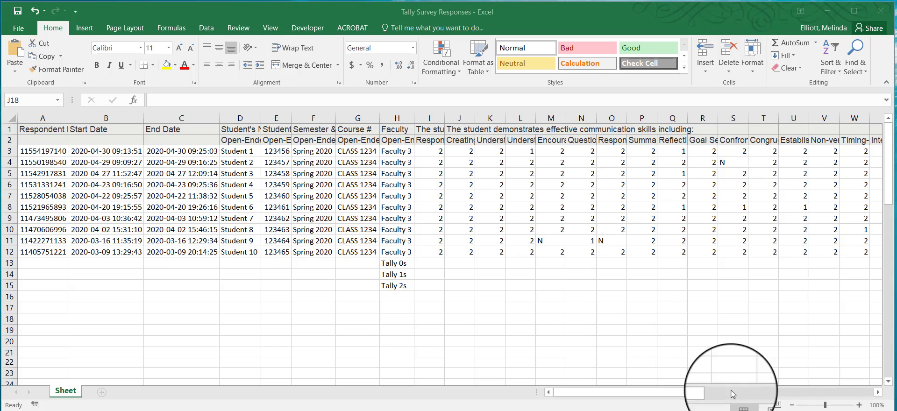
# In cell I13, count the 0 responses in column I with the formula =COUNTIF(I3:I12,"=0").
pyautogui.click(432, 264)
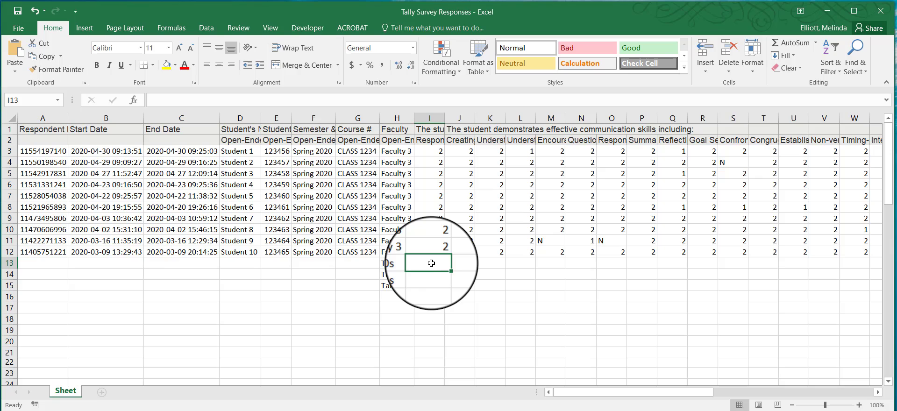
pyautogui.write('=COU')
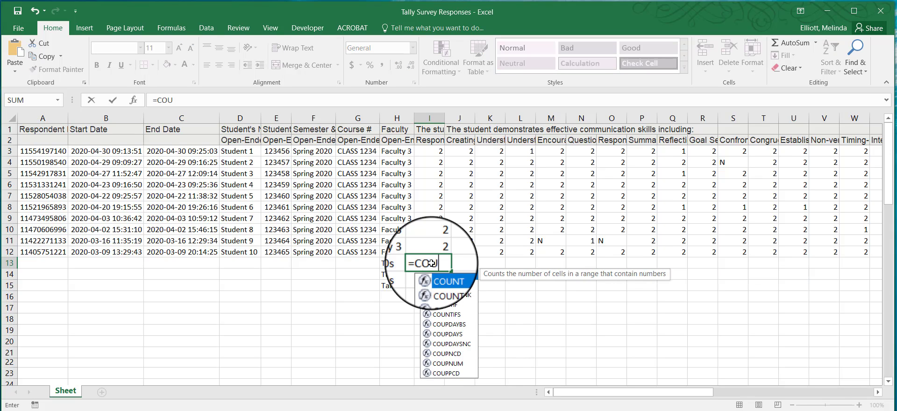
pyautogui.write('NTIF')
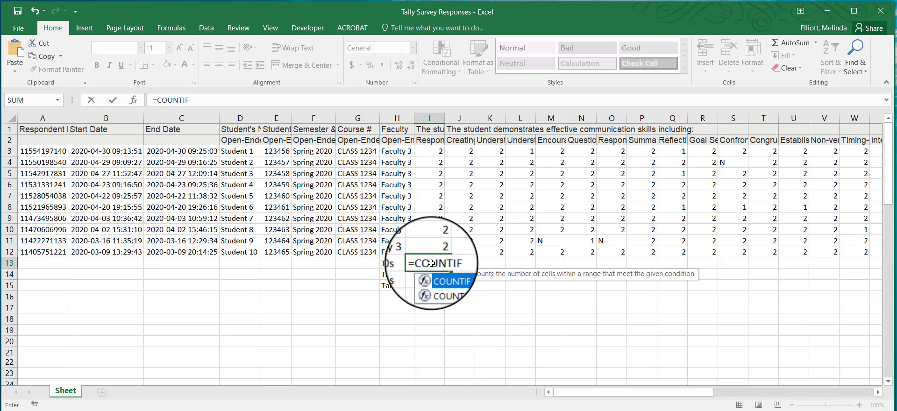
pyautogui.write('(')
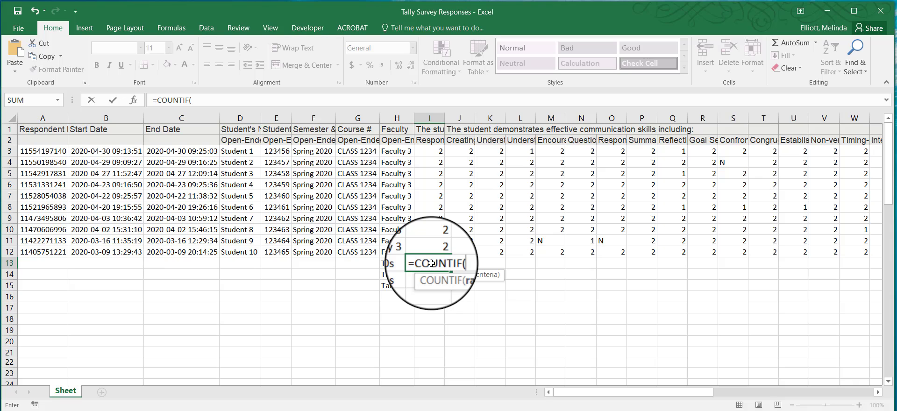
pyautogui.moveTo(433, 252); pyautogui.dragTo(432, 150)
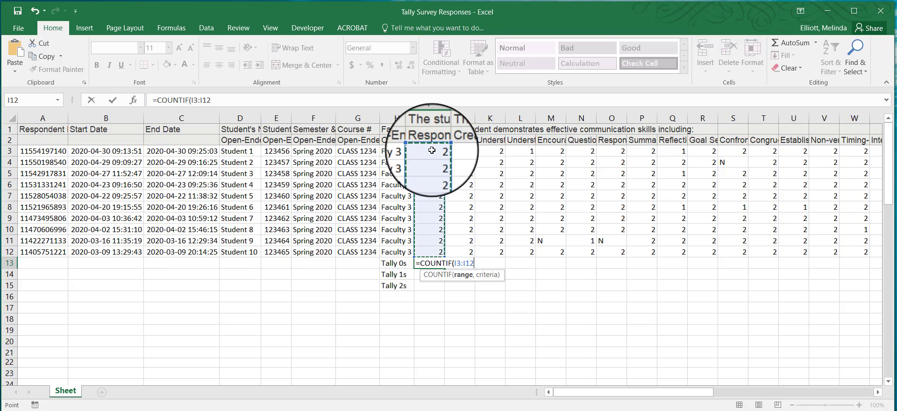
pyautogui.write(',')
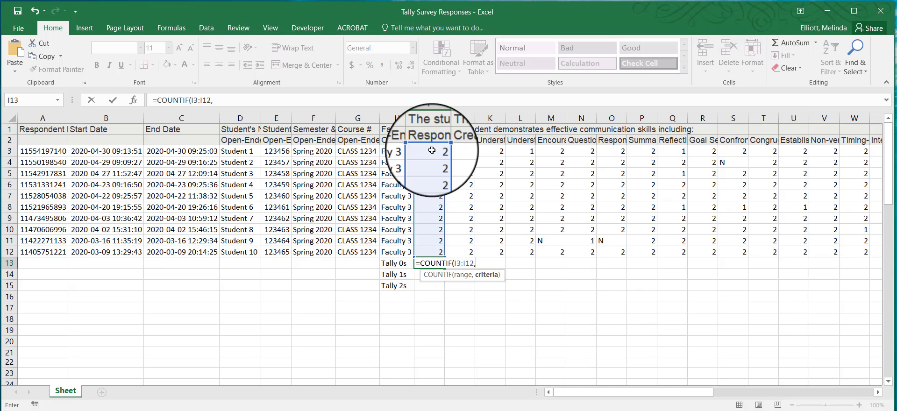
pyautogui.write('"=0")')
pyautogui.press('Return')
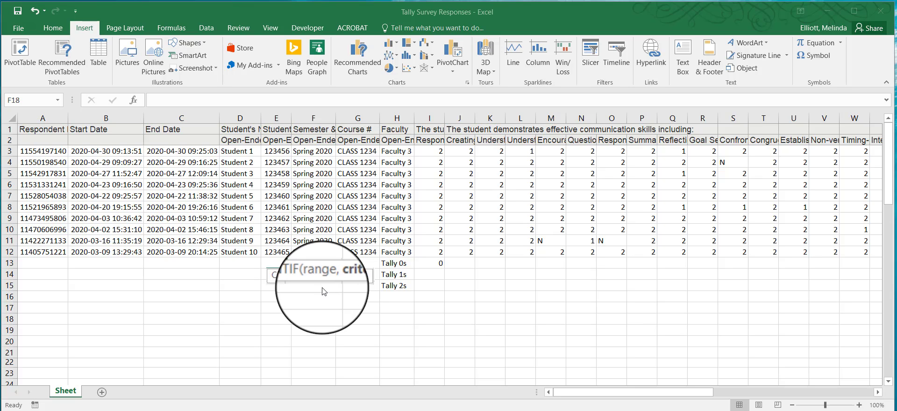
# In cell I14, count the 1 responses in column I with the formula =COUNTIF(I3:I12,"=1").
pyautogui.click(431, 274)
pyautogui.click(431, 274)
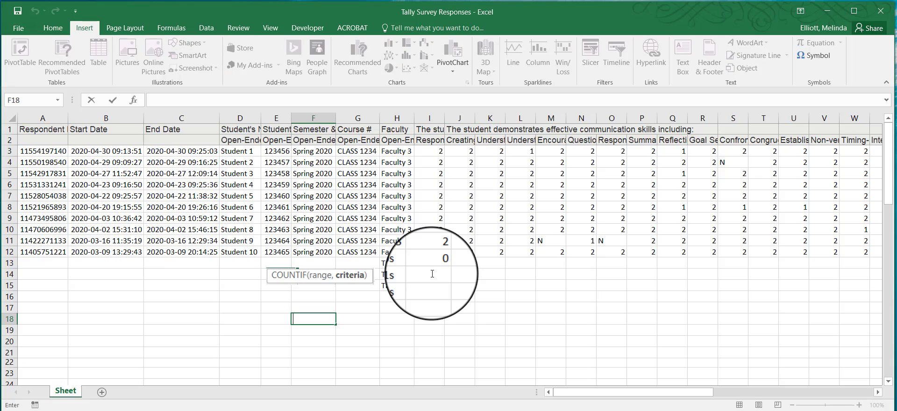
pyautogui.doubleClick(432, 274)
pyautogui.write('=')
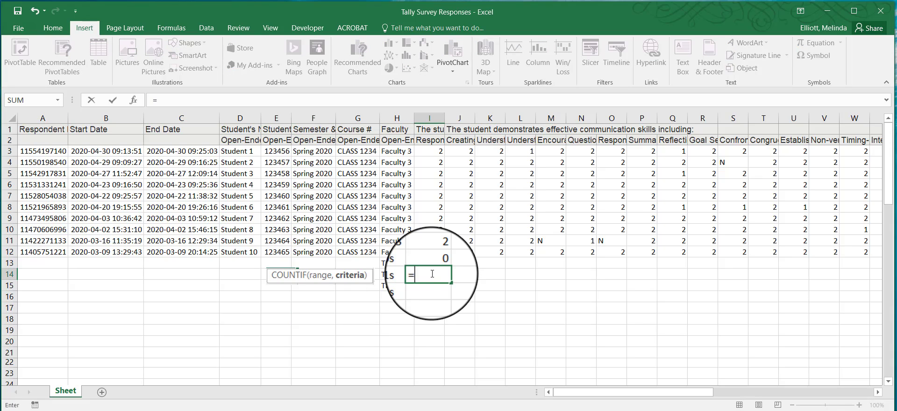
pyautogui.write('COUNTIF')
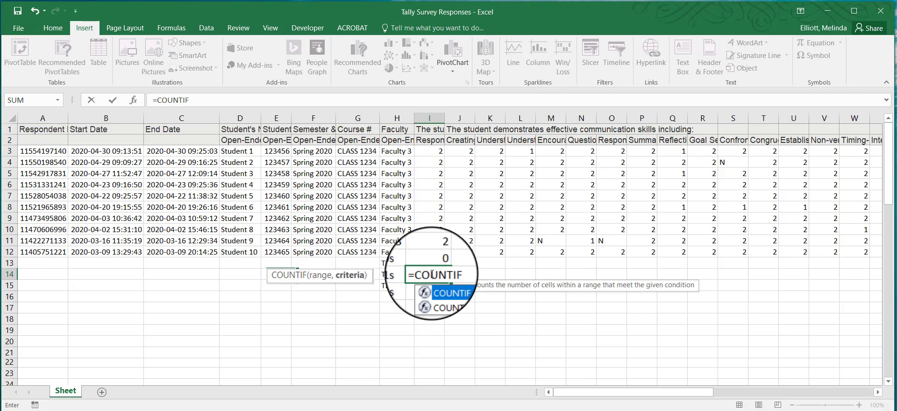
pyautogui.write('(')
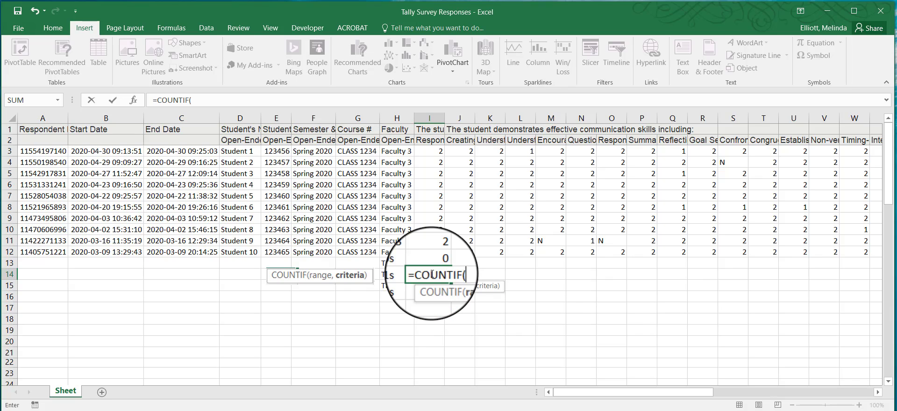
pyautogui.moveTo(429, 251); pyautogui.dragTo(429, 154)
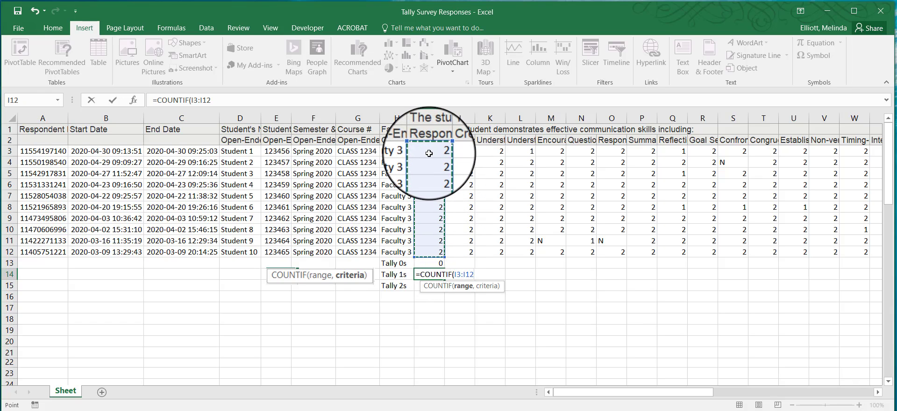
pyautogui.write(',')
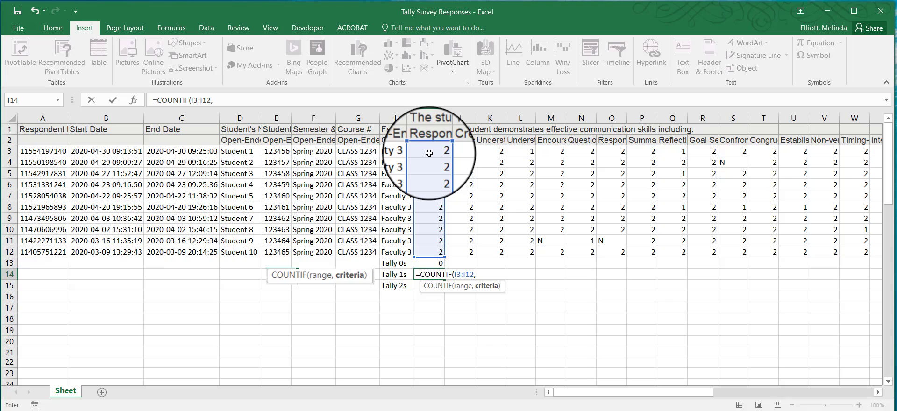
pyautogui.write('"=1"')
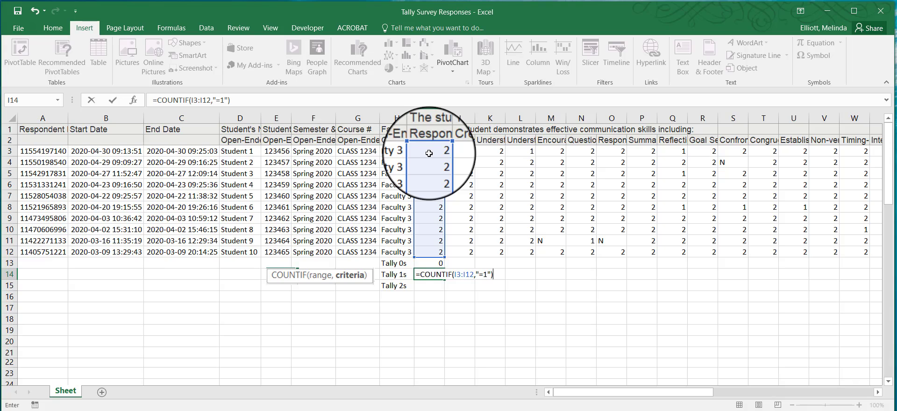
pyautogui.press('Return')
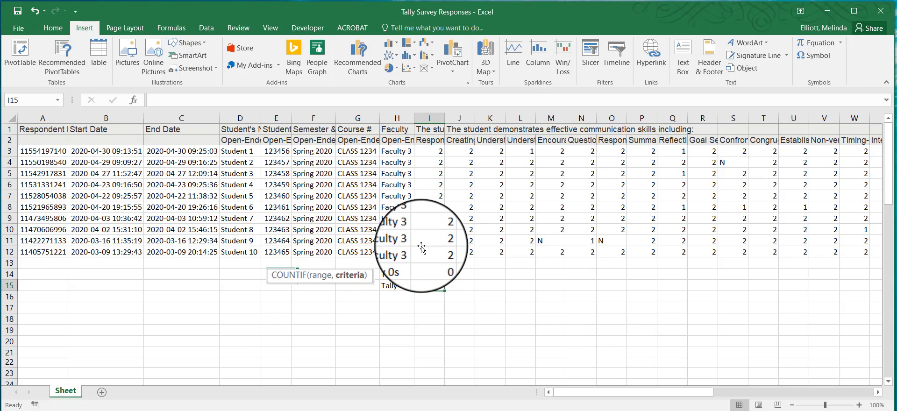
# In cell I15, count the 2 responses in column I with the formula =COUNTIF(I3:I12,"=2").
pyautogui.doubleClick(428, 285)
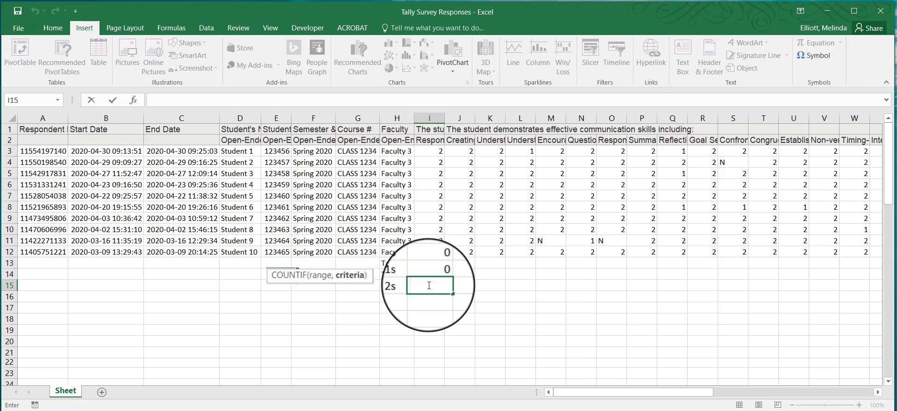
pyautogui.write('=COUNTIF')
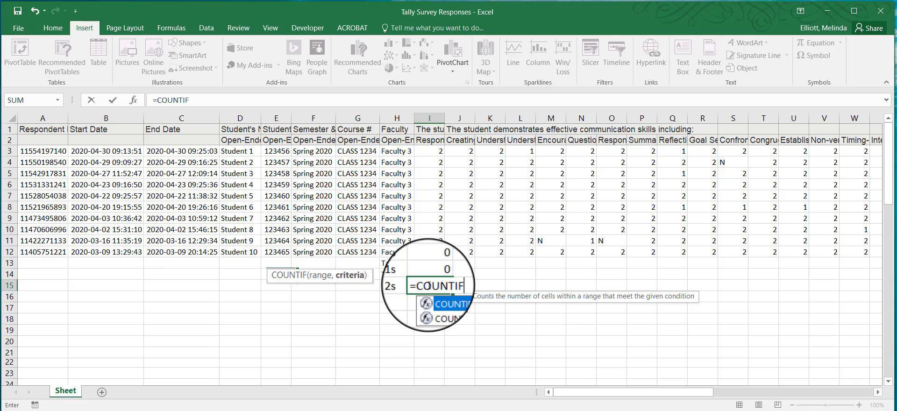
pyautogui.write('(')
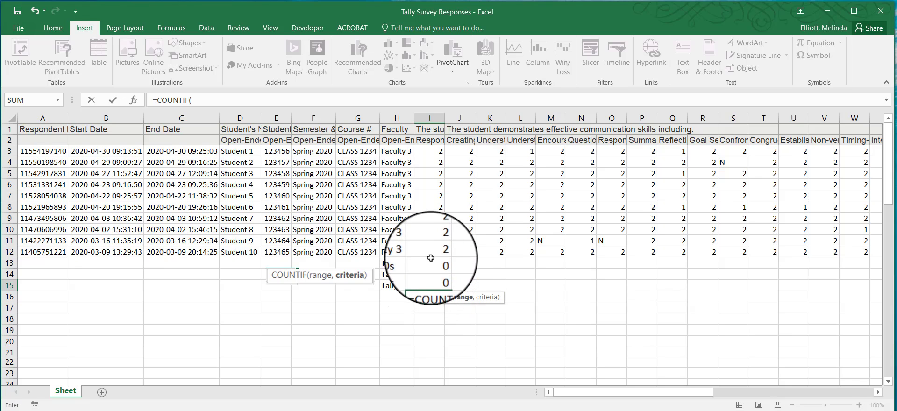
pyautogui.moveTo(439, 252); pyautogui.dragTo(434, 155)
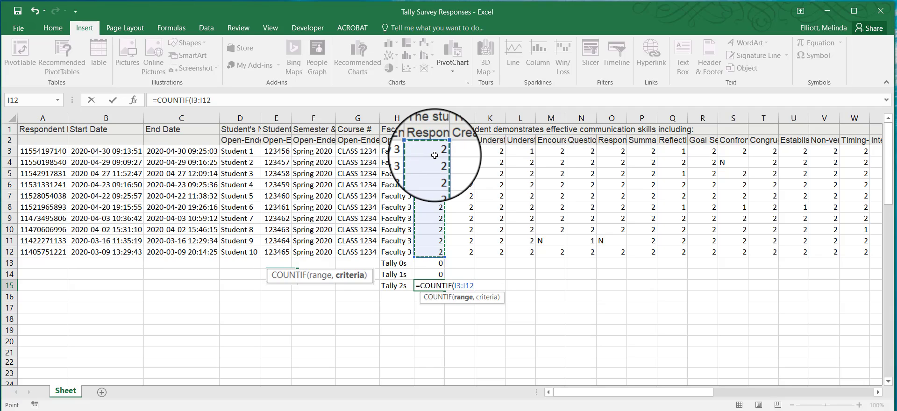
pyautogui.write(',"=')
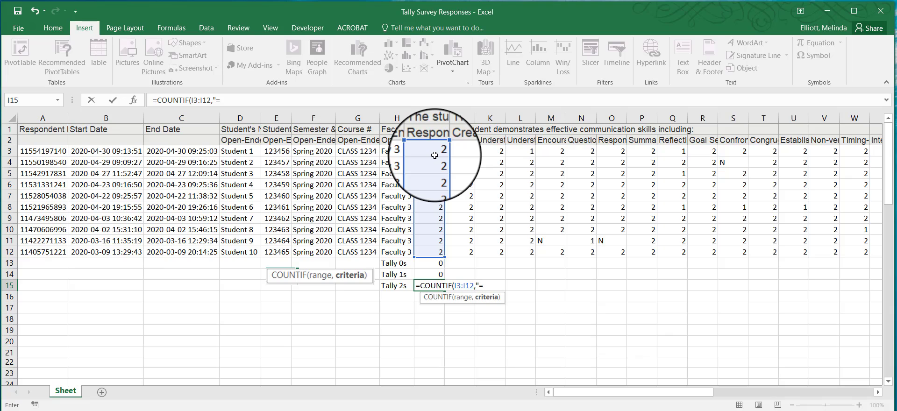
pyautogui.write('2"')
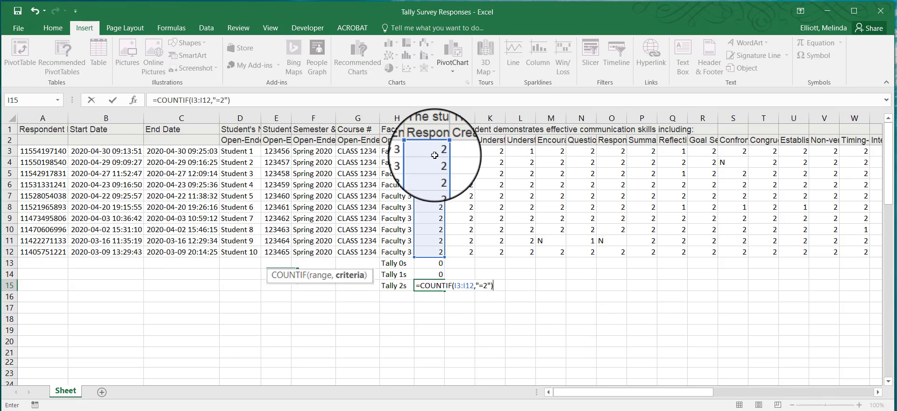
pyautogui.press('Return')
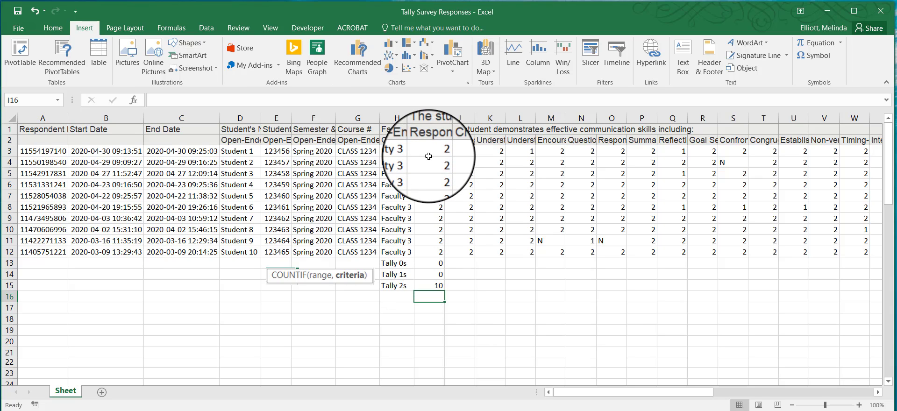
# Copy the three tally formulas in I13:I15 across the remaining response columns, J13 to AS15.
pyautogui.click(430, 262)
pyautogui.moveTo(431, 261); pyautogui.dragTo(430, 283)
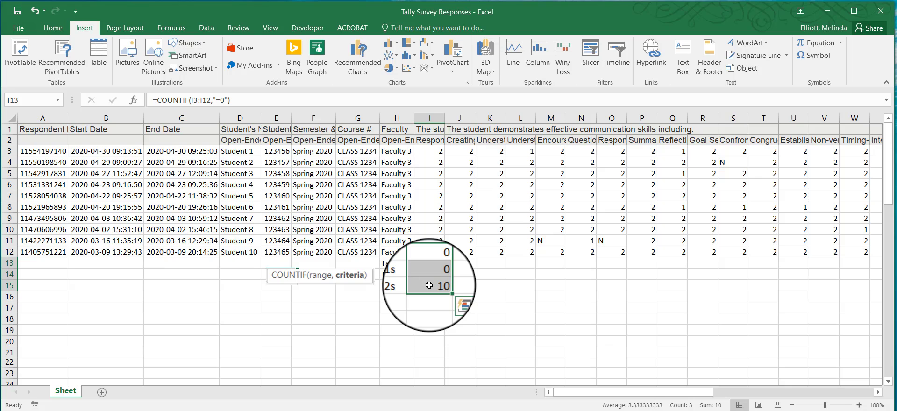
pyautogui.hotkey('ctrl', 'q')
pyautogui.moveTo(429, 260); pyautogui.dragTo(428, 284)
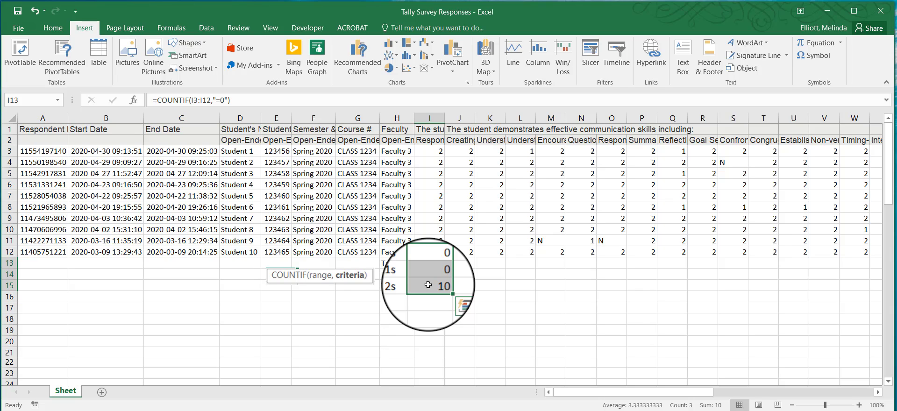
pyautogui.hotkey('ctrl', 'c')
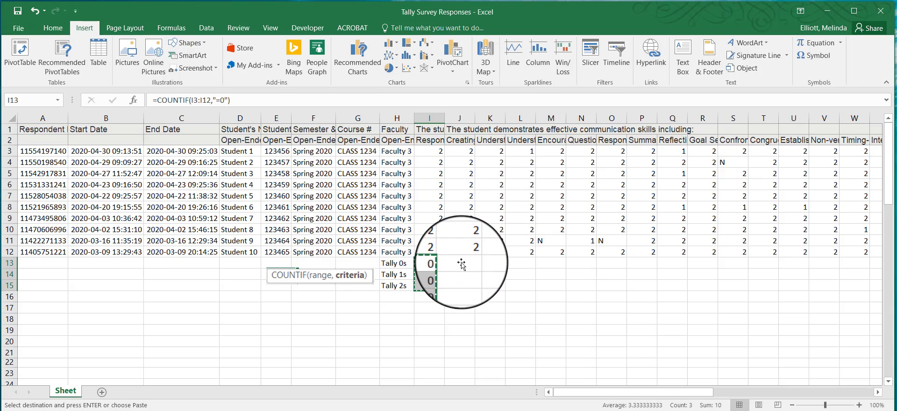
pyautogui.moveTo(461, 262); pyautogui.dragTo(835, 289)
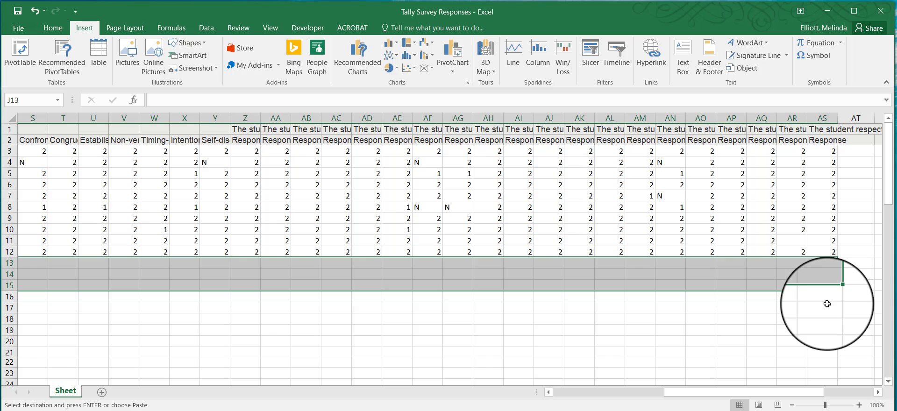
pyautogui.hotkey('ctrl', 'v')
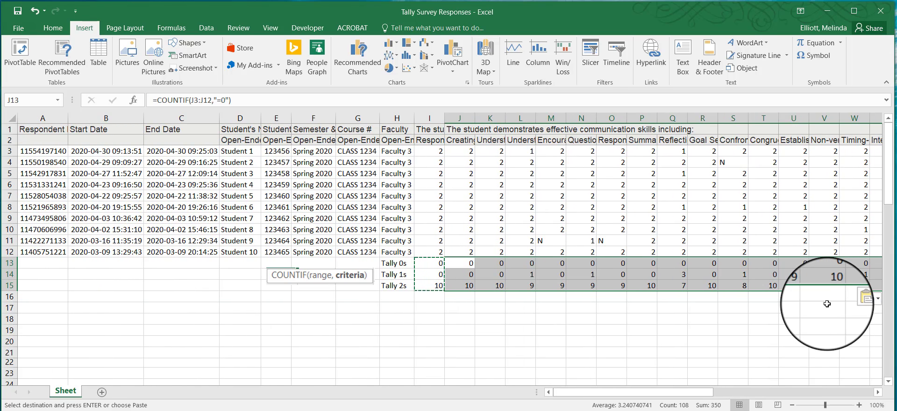
pyautogui.rightClick(428, 298)
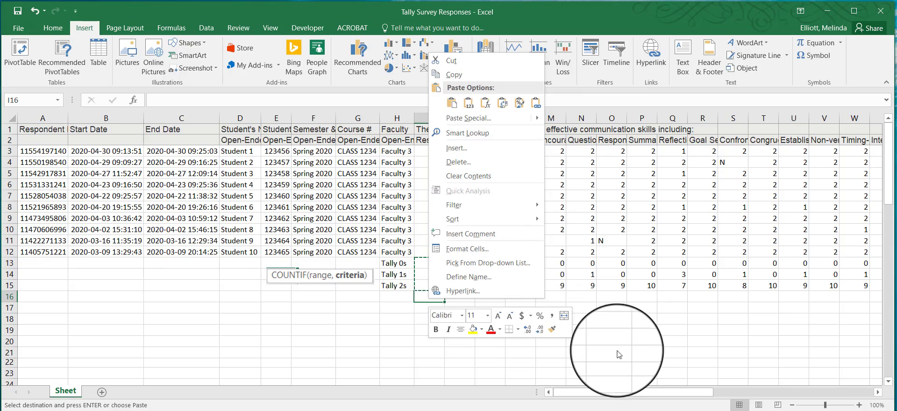
pyautogui.press('Escape')
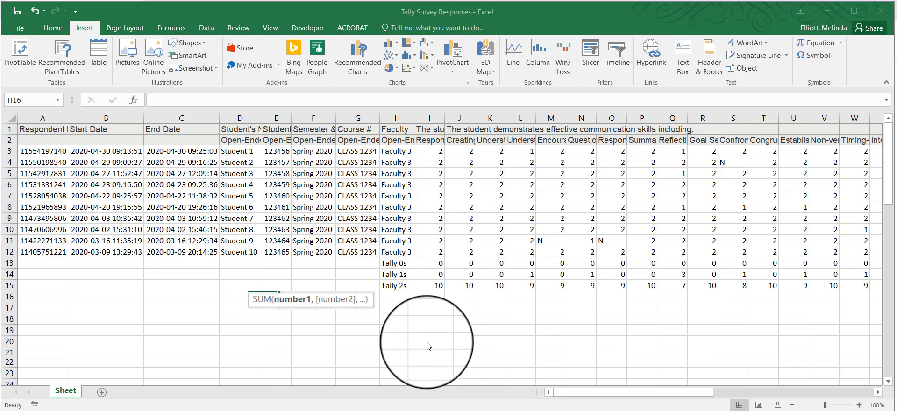
# Label cell H16, below the Tally 2s row, as "Total Ns".
pyautogui.doubleClick(399, 297)
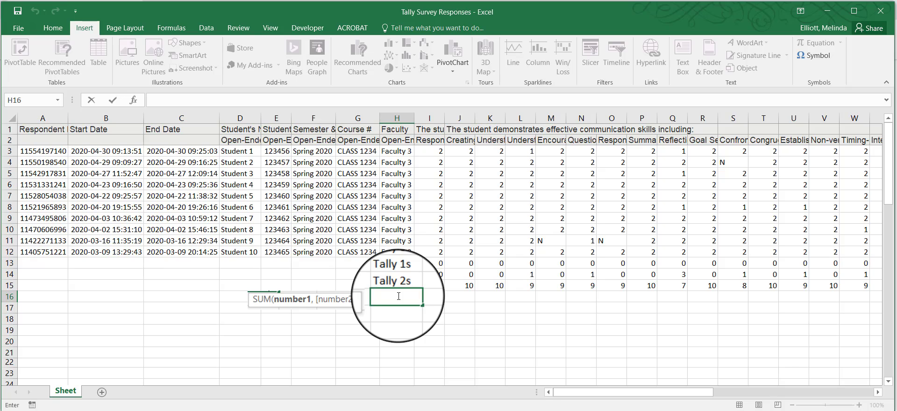
pyautogui.write('Total Ns')
pyautogui.press('Return')
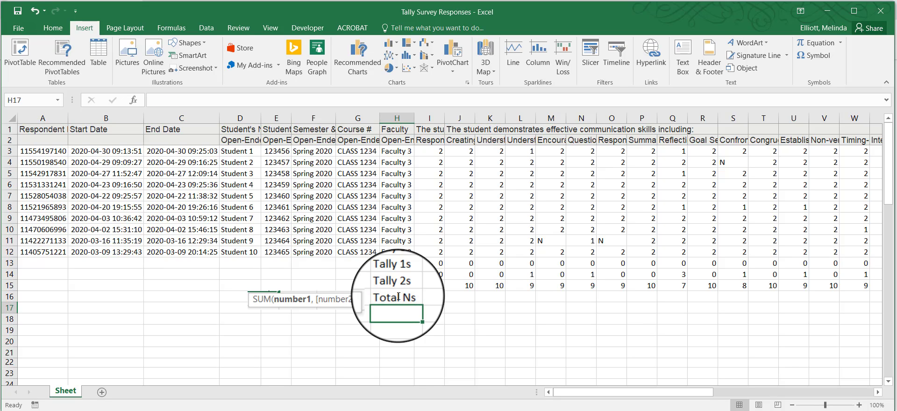
# In cell I16, total the three response tallies with the formula =SUM(I13:I15).
pyautogui.click(427, 296)
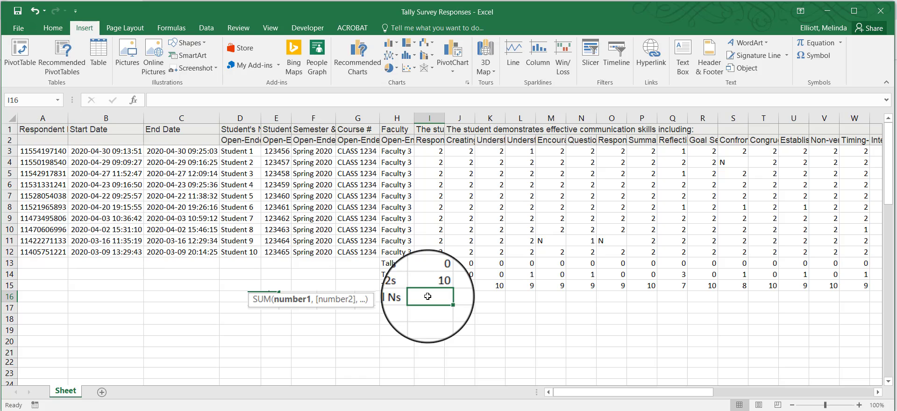
pyautogui.write('=')
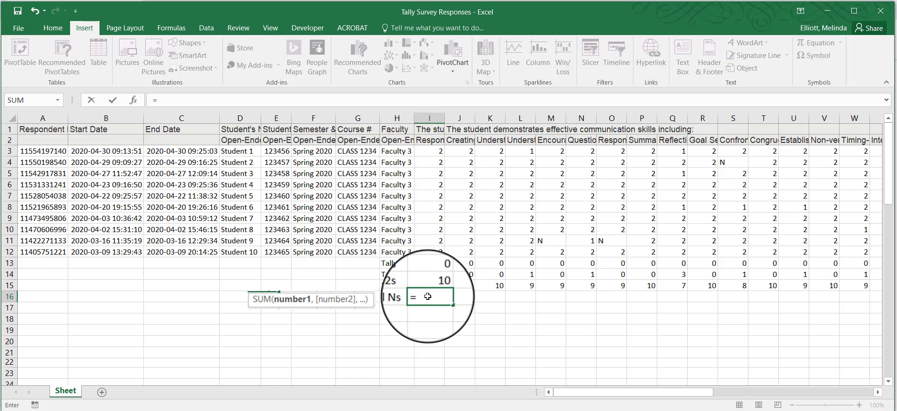
pyautogui.write('SUM')
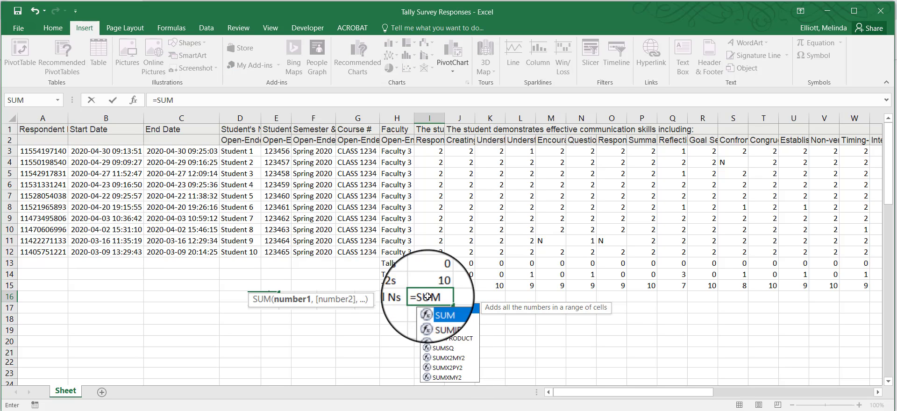
pyautogui.write('(')
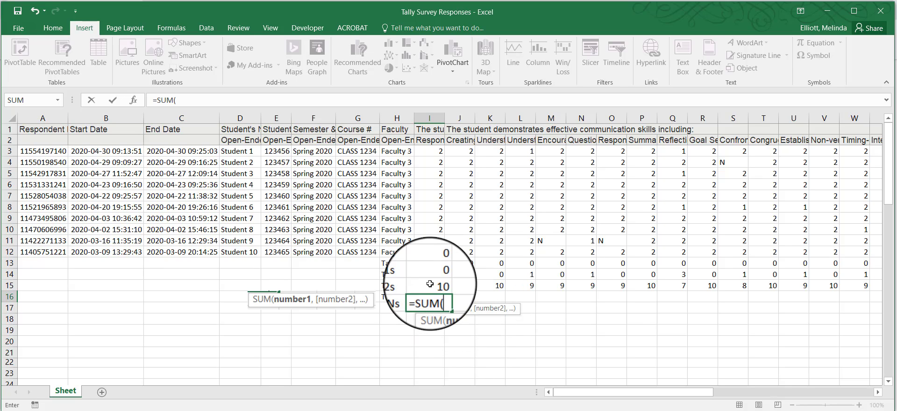
pyautogui.moveTo(430, 284); pyautogui.dragTo(431, 267)
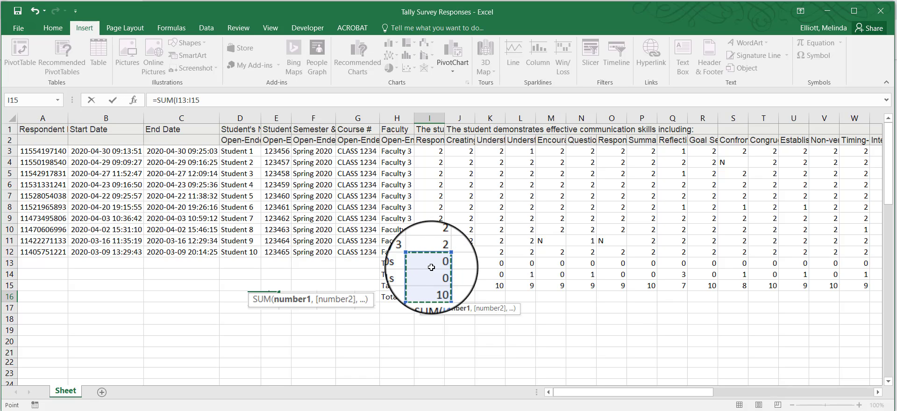
pyautogui.press('Return')
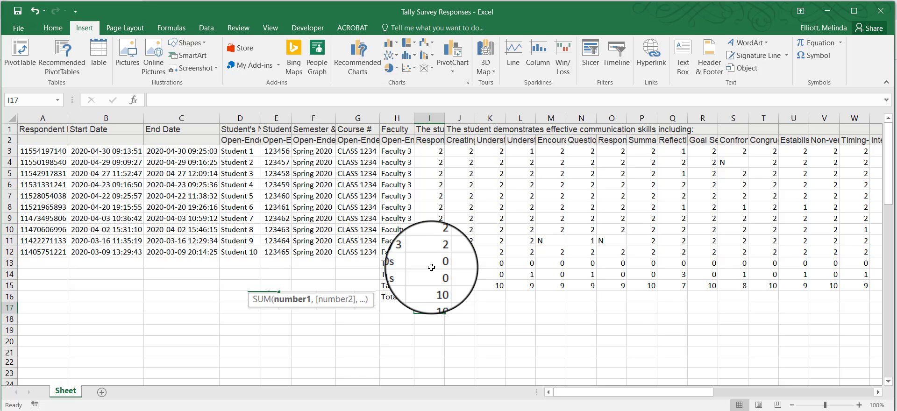
# Copy the total formula in I16 across the remaining response columns, J16 to AS16.
pyautogui.click(427, 296)
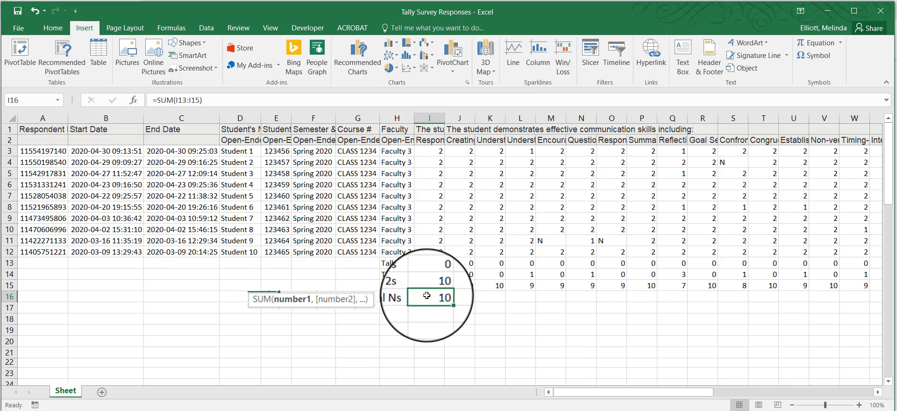
pyautogui.hotkey('ctrl', 'c')
pyautogui.moveTo(460, 297); pyautogui.dragTo(796, 298)
pyautogui.hotkey('ctrl', 'v')
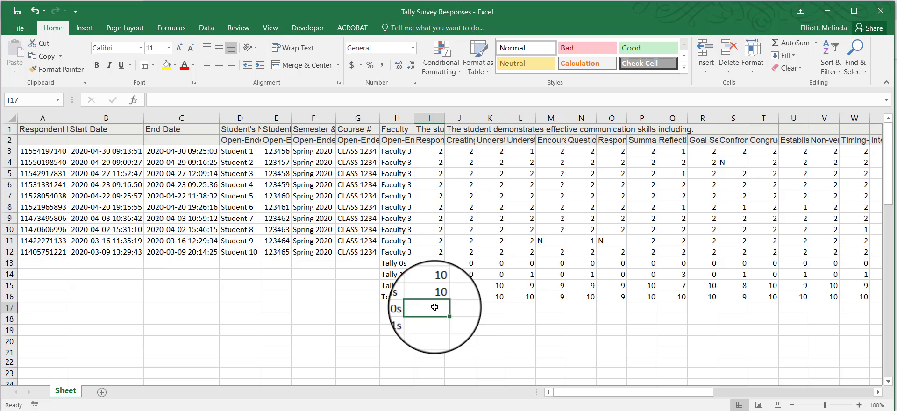
# Format cells I17:I19 as percentages with one decimal place.
pyautogui.moveTo(435, 311); pyautogui.dragTo(435, 331)
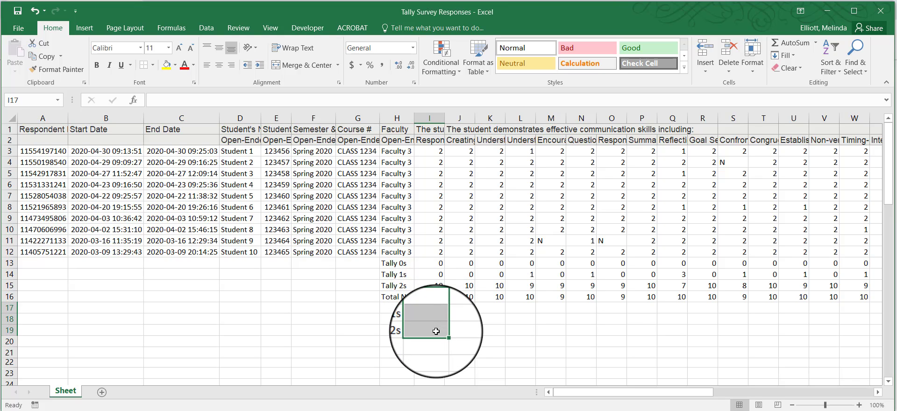
pyautogui.click(414, 83)
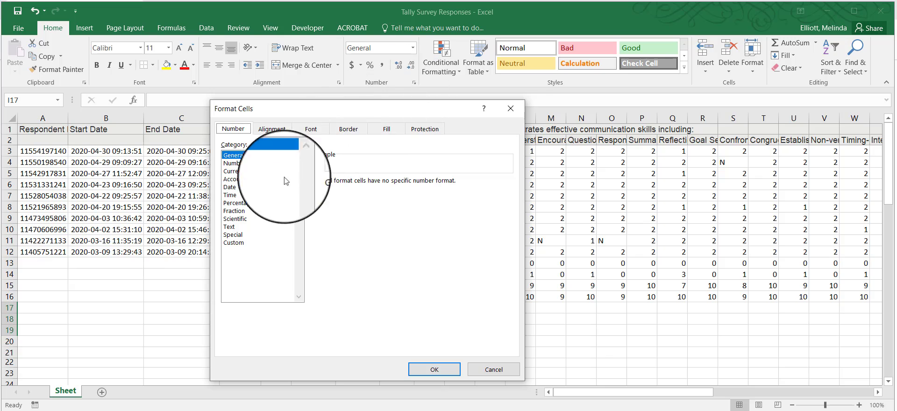
pyautogui.click(246, 204)
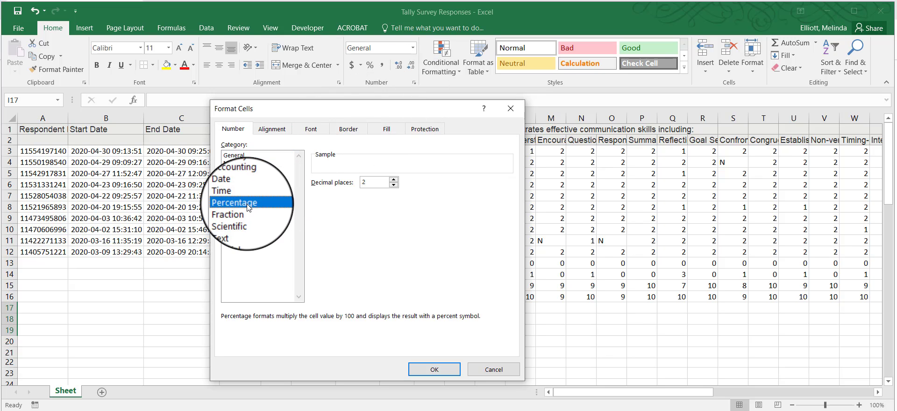
pyautogui.click(393, 185)
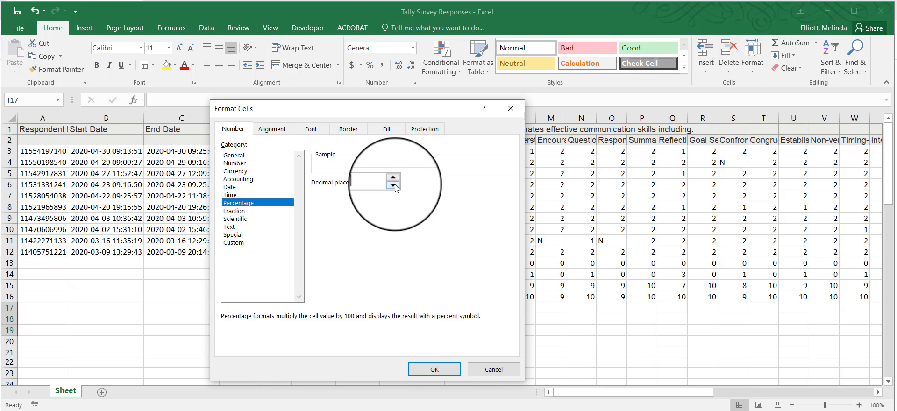
pyautogui.click(444, 368)
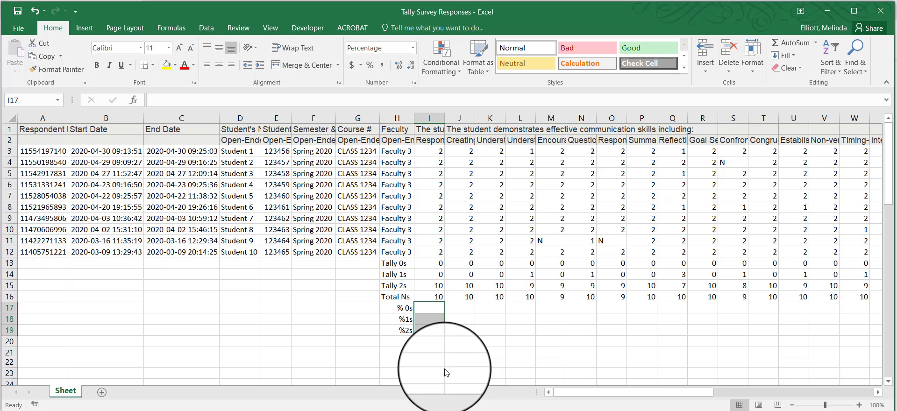
# In cell I17, calculate the percentage of 0 responses with the formula =I13/I16.
pyautogui.click(430, 308)
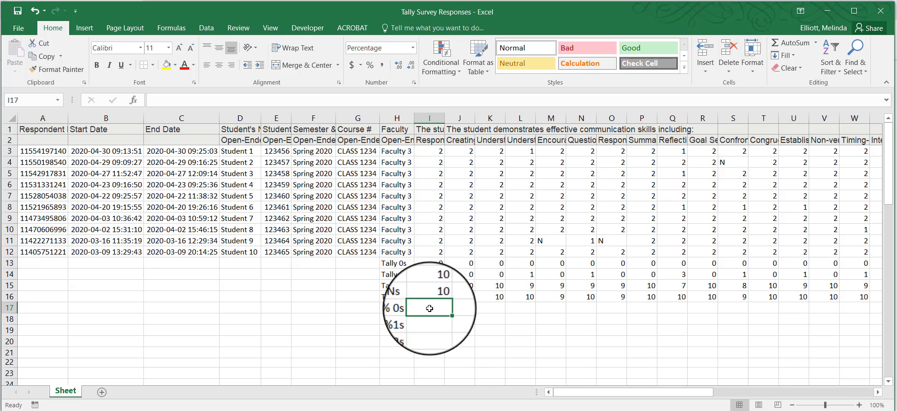
pyautogui.write('=')
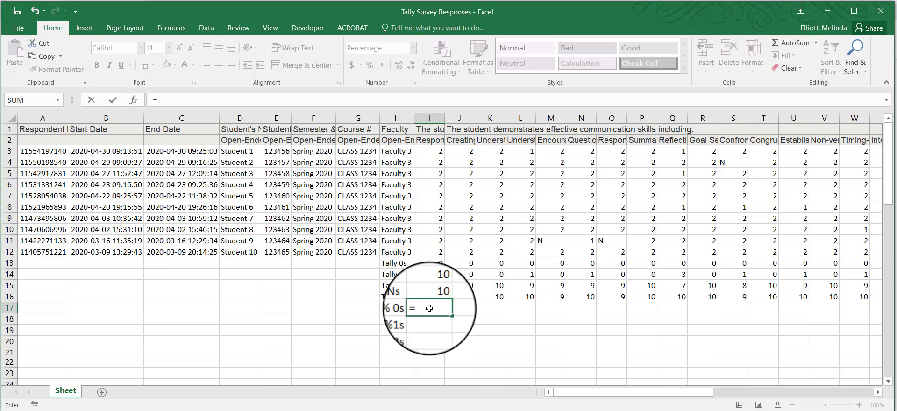
pyautogui.click(426, 263)
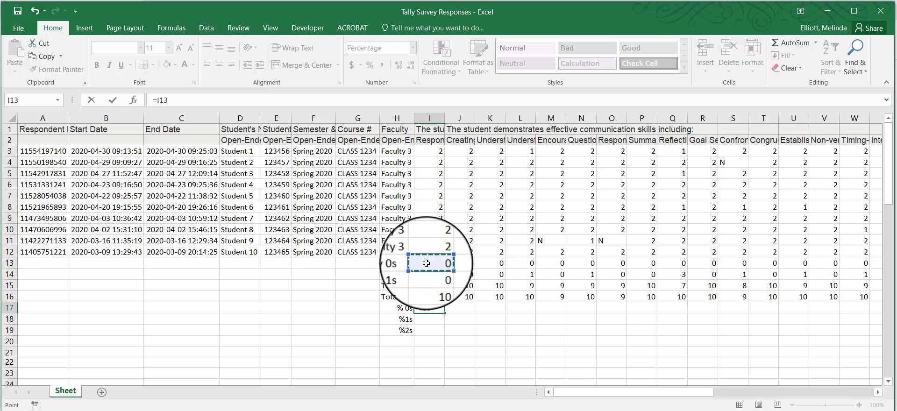
pyautogui.write('/')
pyautogui.click(428, 297)
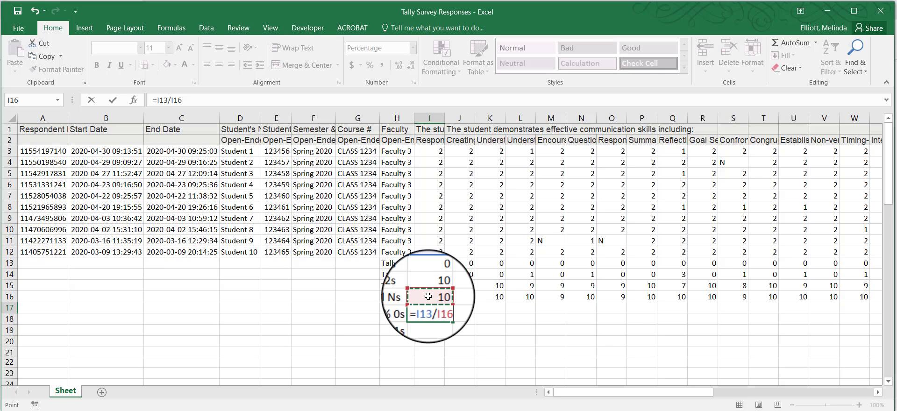
pyautogui.press('Return')
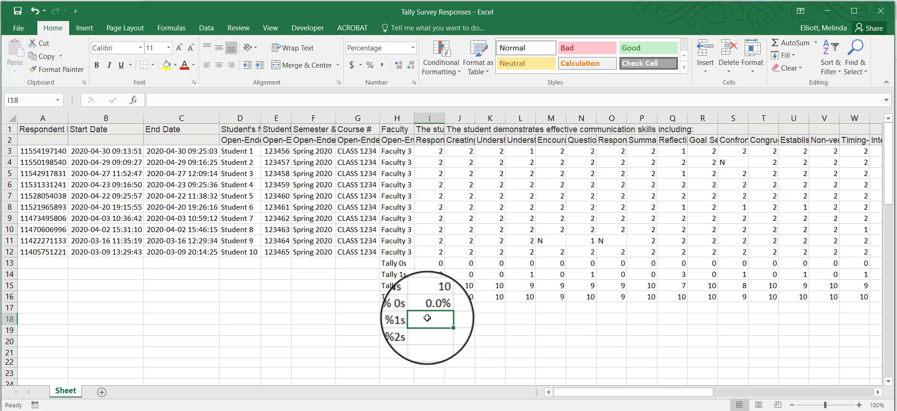
# In cell I18, calculate the percentage of 1 responses with the formula =I14/I16.
pyautogui.write('=')
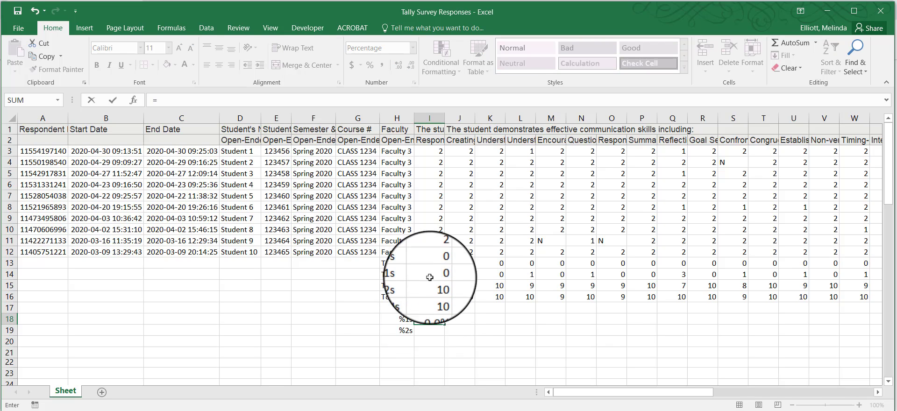
pyautogui.click(430, 275)
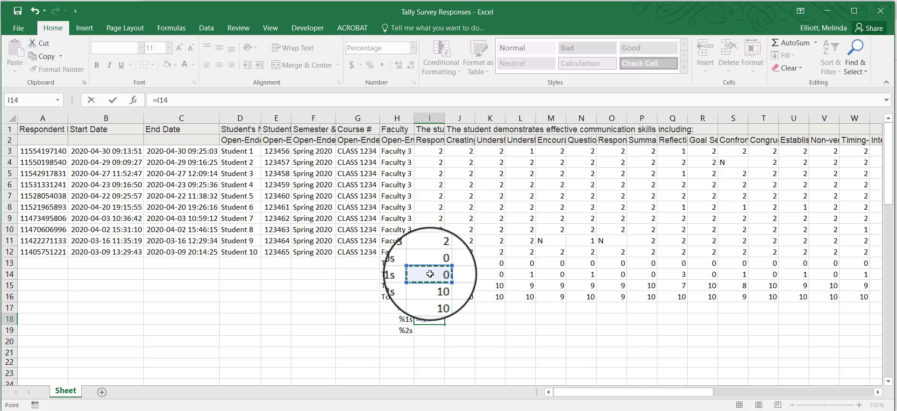
pyautogui.write('/')
pyautogui.click(428, 297)
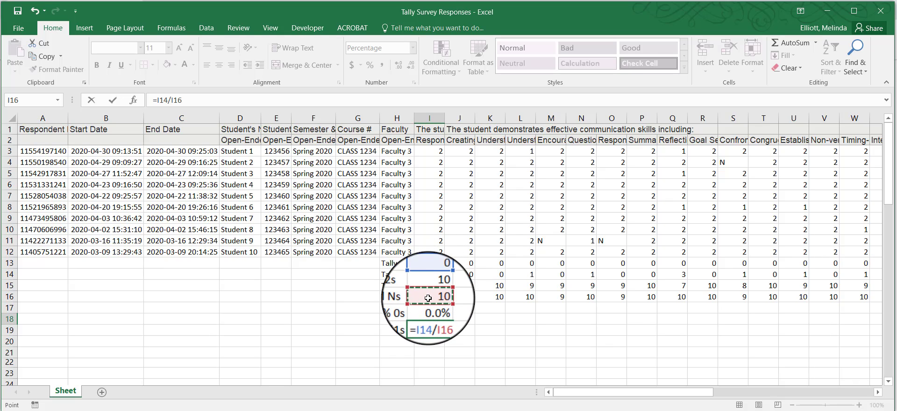
pyautogui.press('Return')
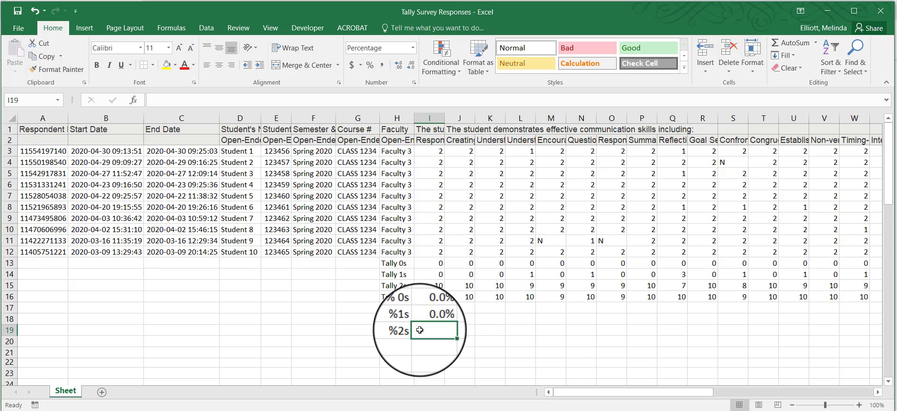
# In cell I19, calculate the percentage of 2 responses with the formula =I15/I16.
pyautogui.write('=')
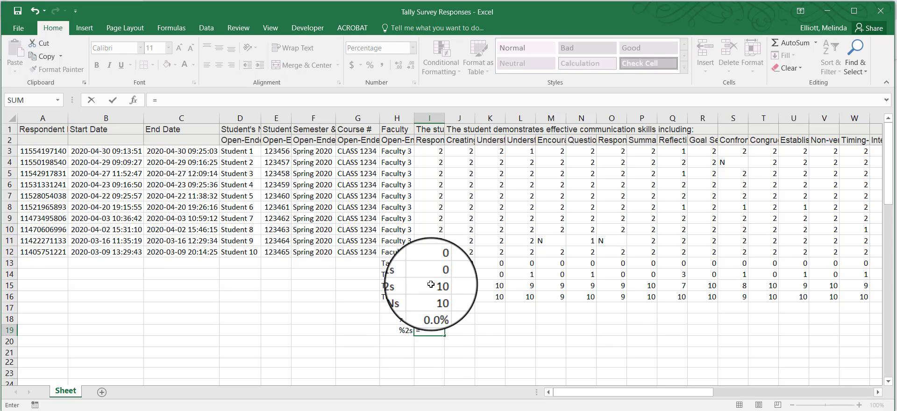
pyautogui.click(431, 285)
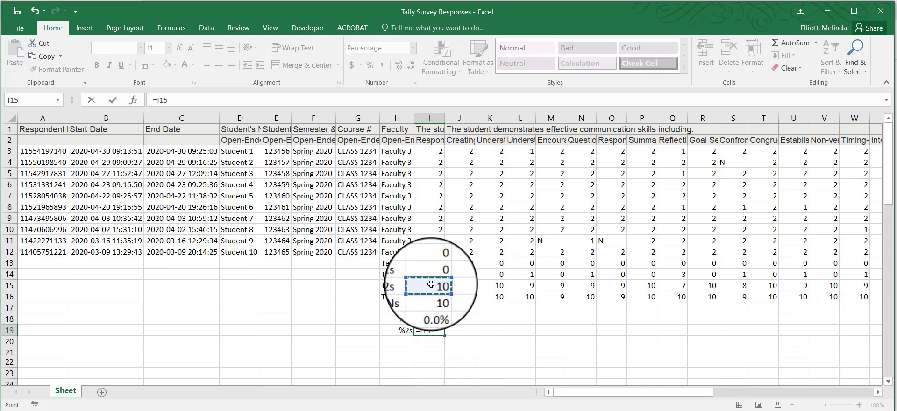
pyautogui.write('/')
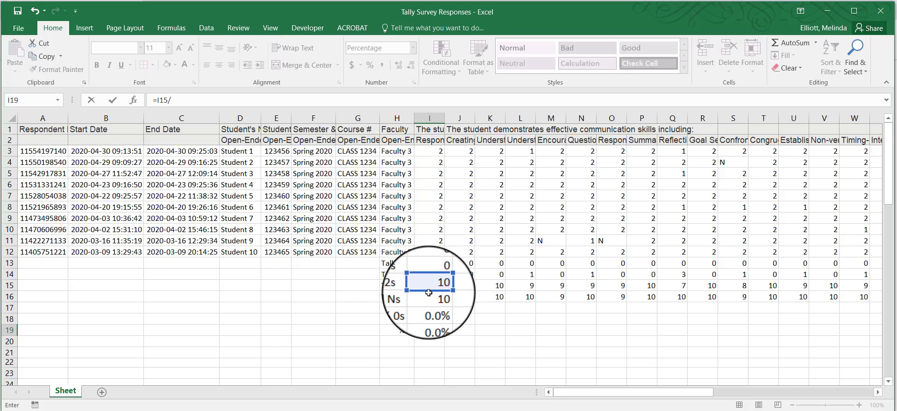
pyautogui.click(427, 297)
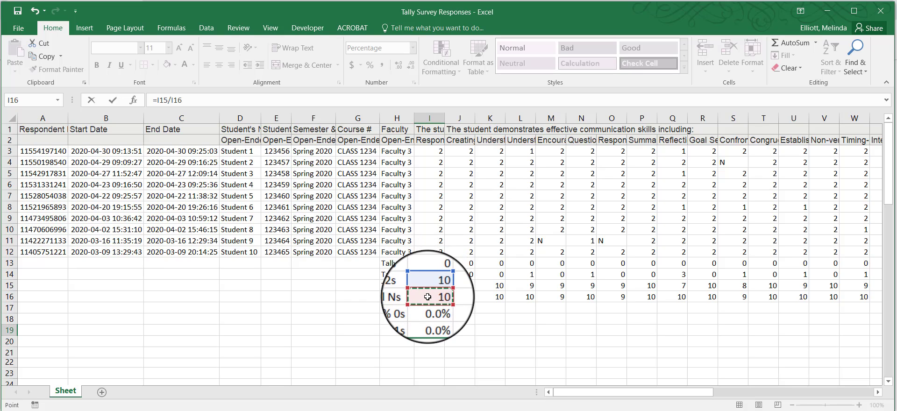
pyautogui.press('Return')
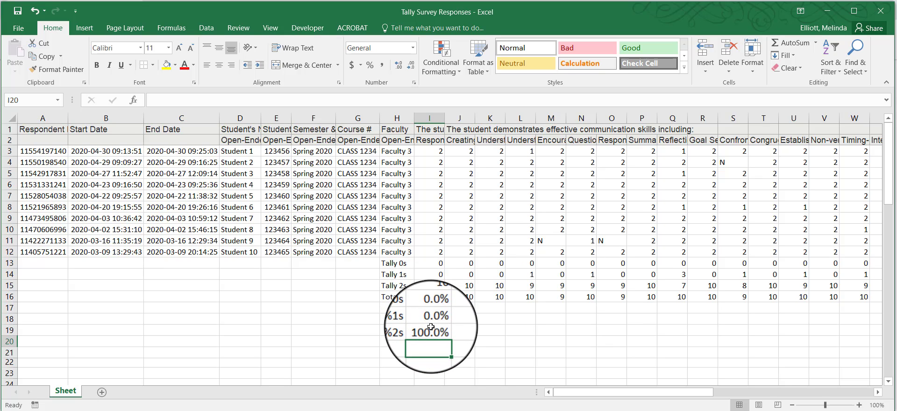
# Copy the three percentage formulas in I17:I19 across the remaining response columns, J17 to AS19.
pyautogui.moveTo(430, 309); pyautogui.dragTo(432, 329)
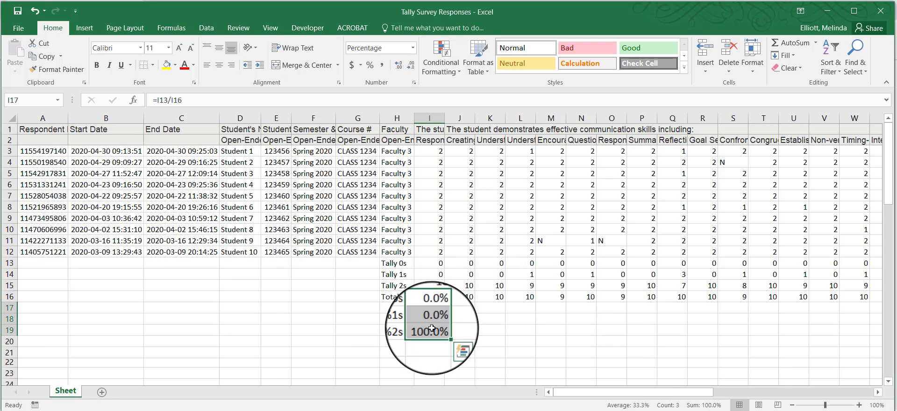
pyautogui.hotkey('ctrl', 'c')
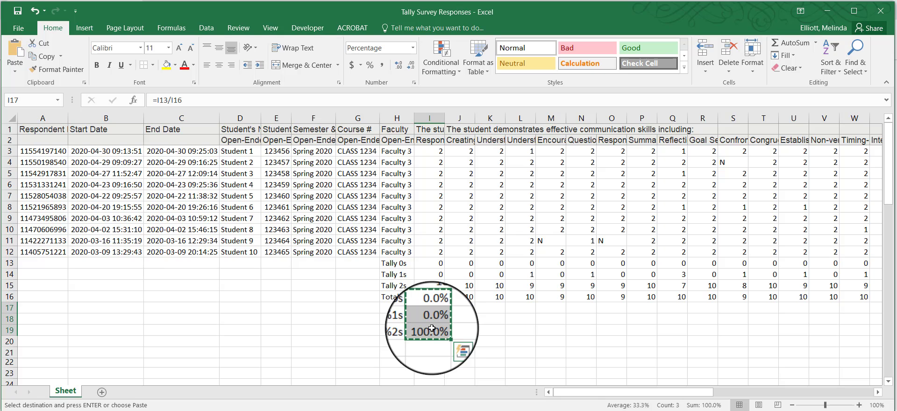
pyautogui.moveTo(460, 309); pyautogui.dragTo(834, 332)
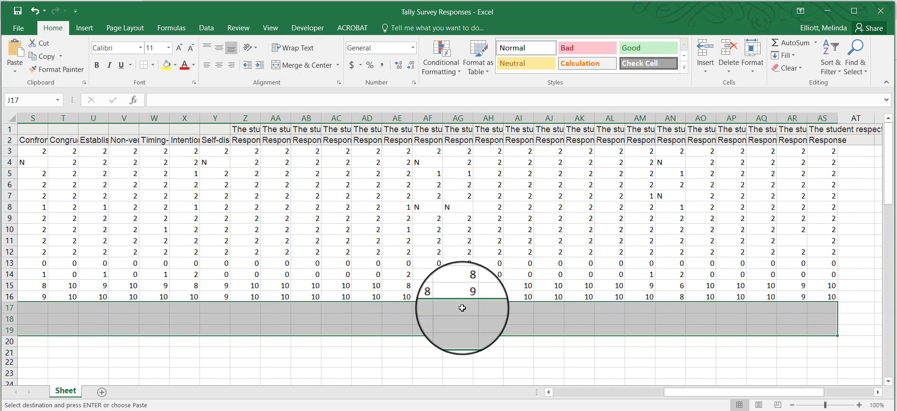
pyautogui.hotkey('ctrl', 'v')
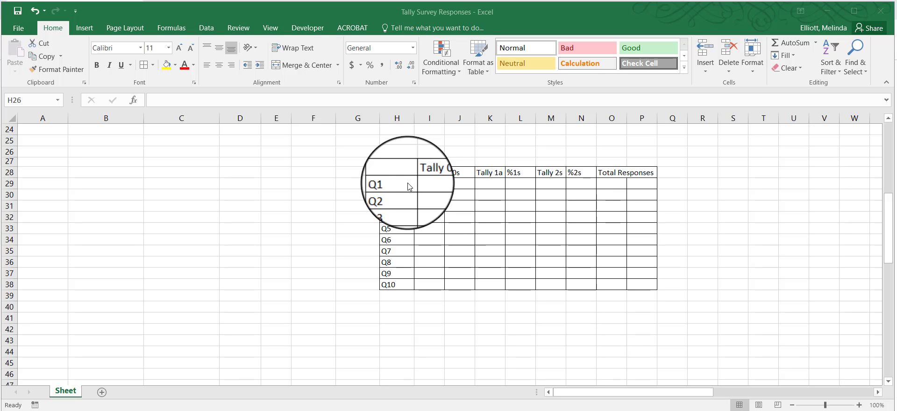
# Select cell I19 to examine the formula behind the percentage of 2 responses.
pyautogui.click(890, 253)
pyautogui.moveTo(890, 227); pyautogui.dragTo(894, 147)
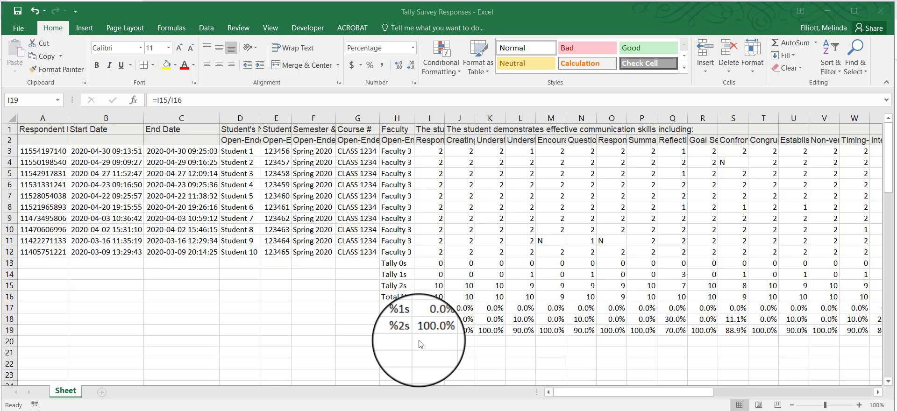
pyautogui.click(430, 330)
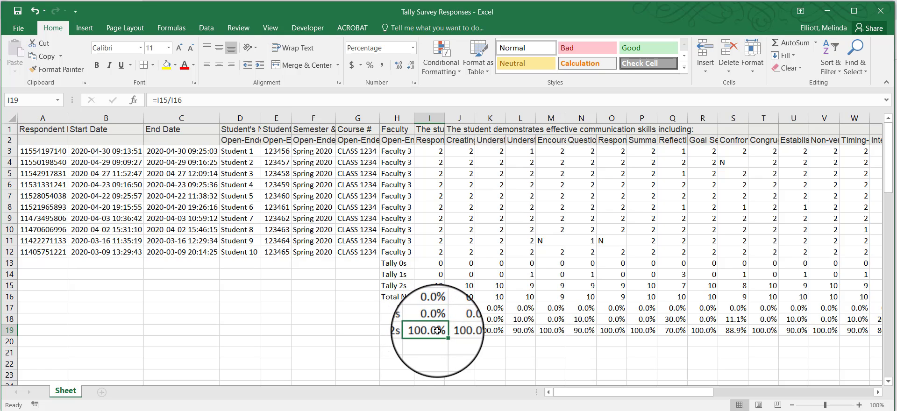
# Try copying the percentage formula from I19 into I21 with an ordinary paste and examine the pasted formula.
pyautogui.hotkey('ctrl', 'c')
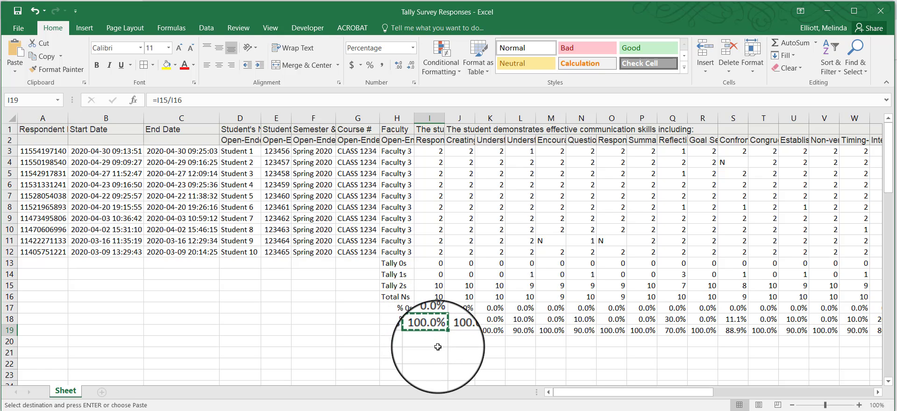
pyautogui.click(437, 353)
pyautogui.hotkey('ctrl', 'v')
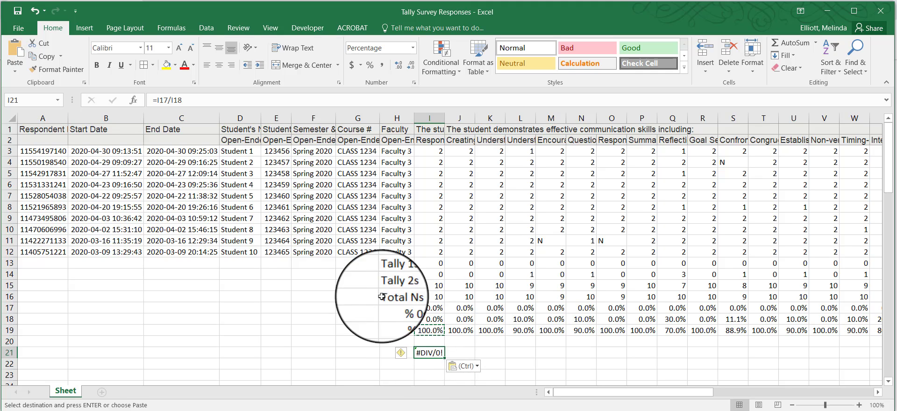
pyautogui.click(197, 99)
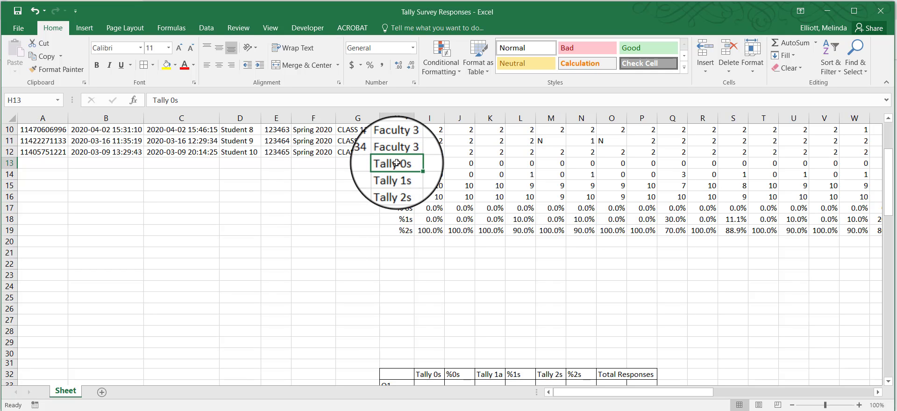
# Copy the tally, total and percentage rows H13:AS19 and paste them as values only, starting at H21.
pyautogui.moveTo(395, 166); pyautogui.dragTo(672, 225)
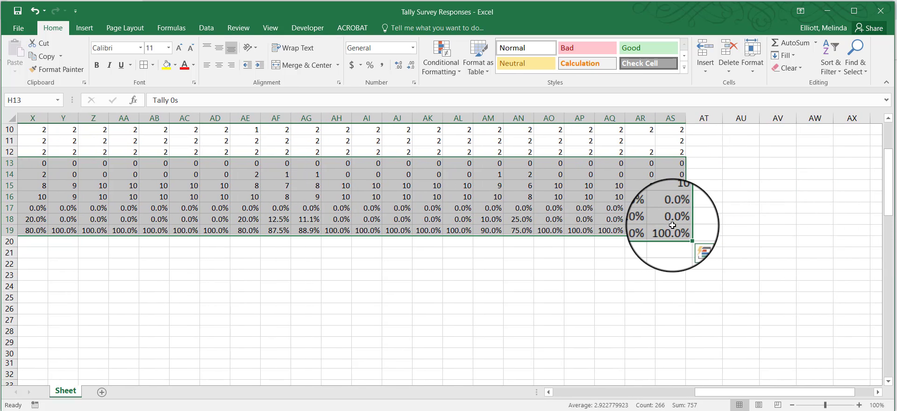
pyautogui.hotkey('ctrl', 'c')
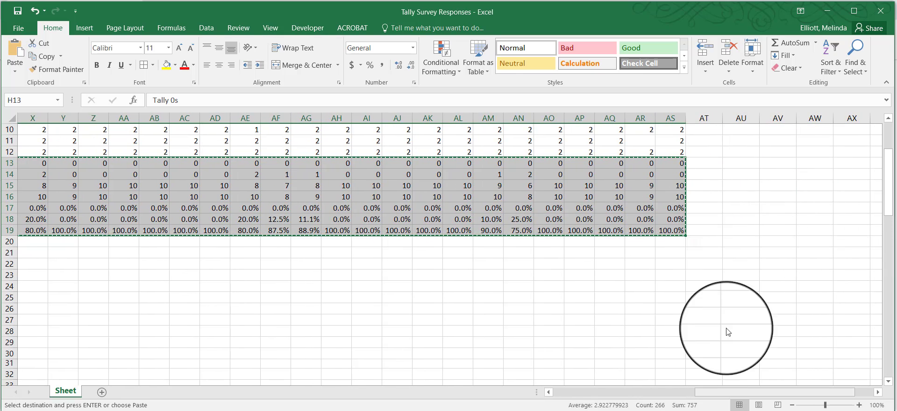
pyautogui.moveTo(748, 393); pyautogui.dragTo(622, 392)
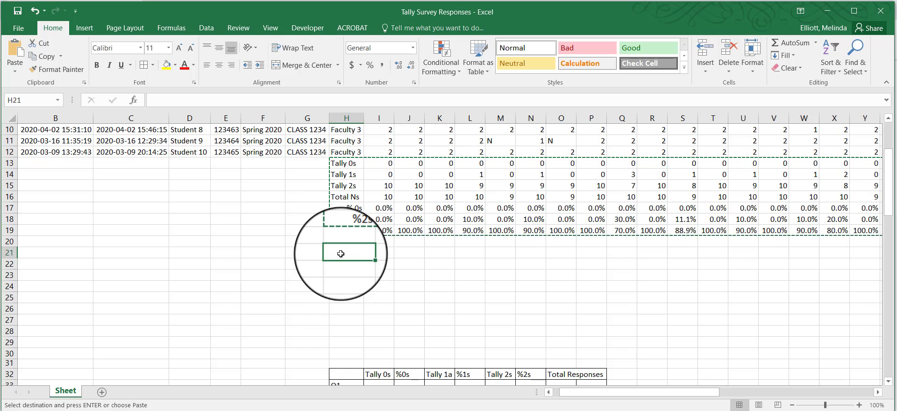
pyautogui.click(15, 70)
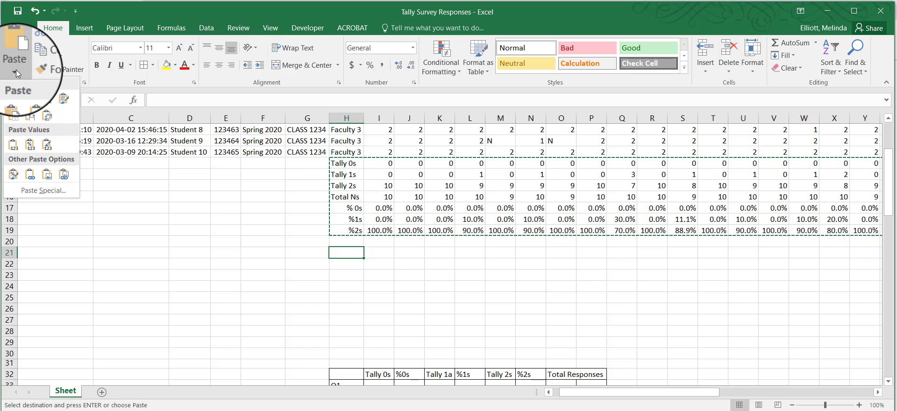
pyautogui.click(7, 147)
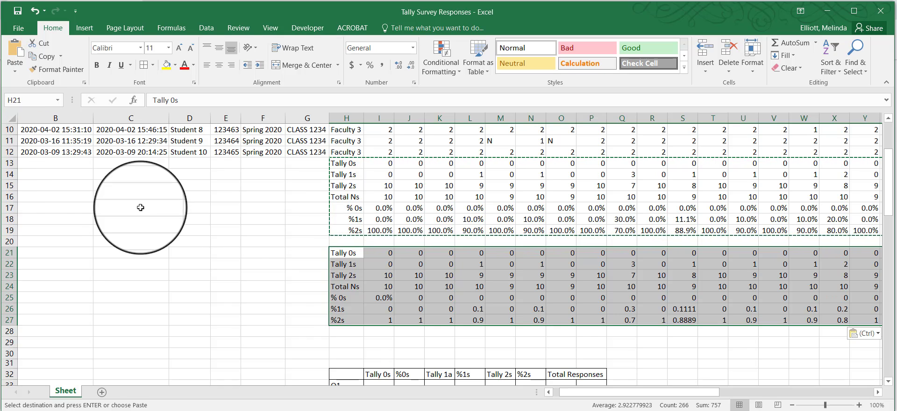
pyautogui.click(312, 288)
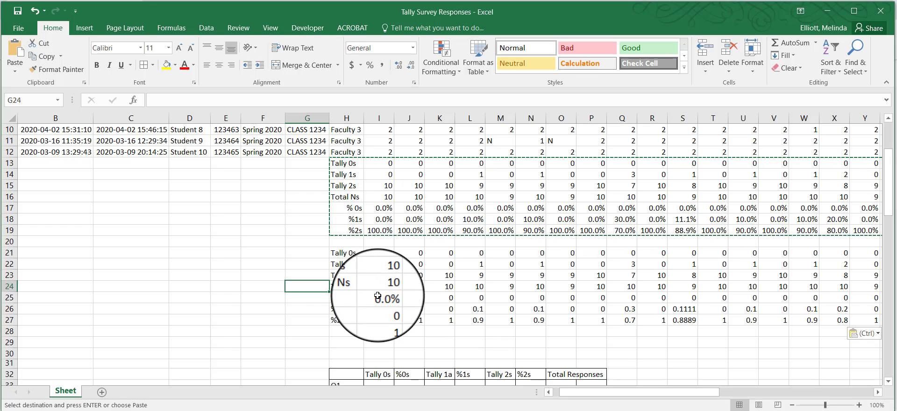
# Format the pasted percentage rows I25:AS27 as Percentage with 1 decimal place.
pyautogui.moveTo(382, 297); pyautogui.dragTo(747, 320)
pyautogui.hotkey('ctrl', 'v')
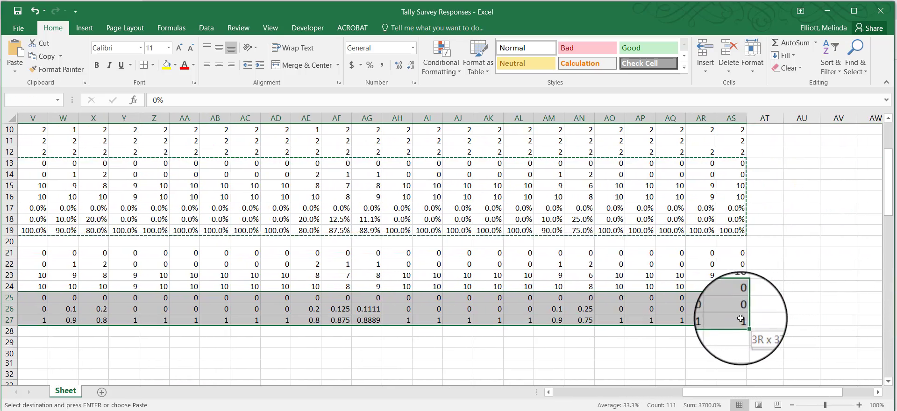
pyautogui.click(414, 83)
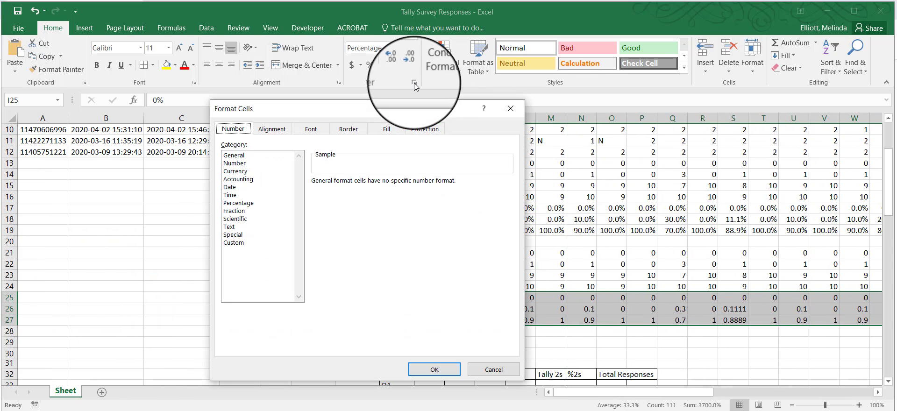
pyautogui.click(239, 203)
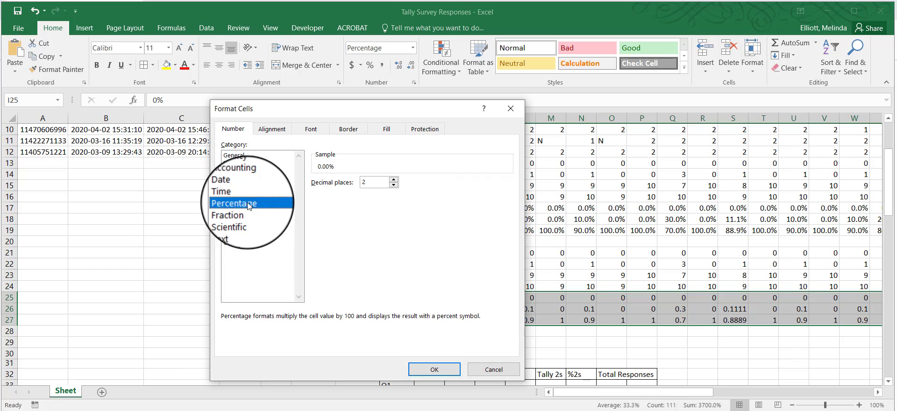
pyautogui.click(393, 185)
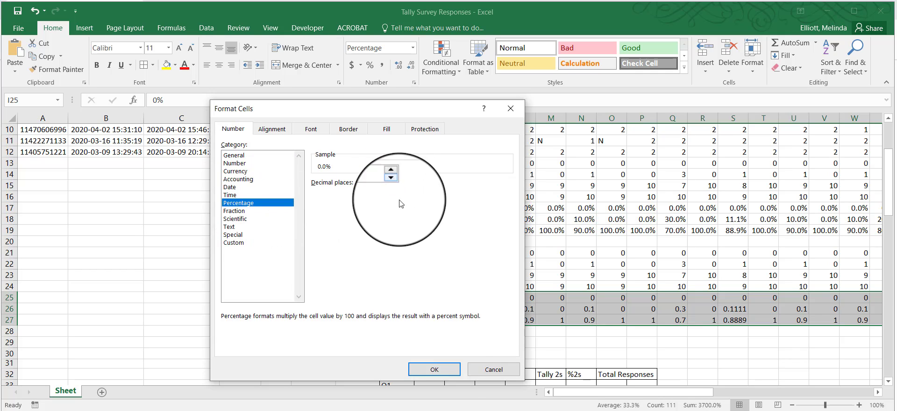
pyautogui.click(444, 372)
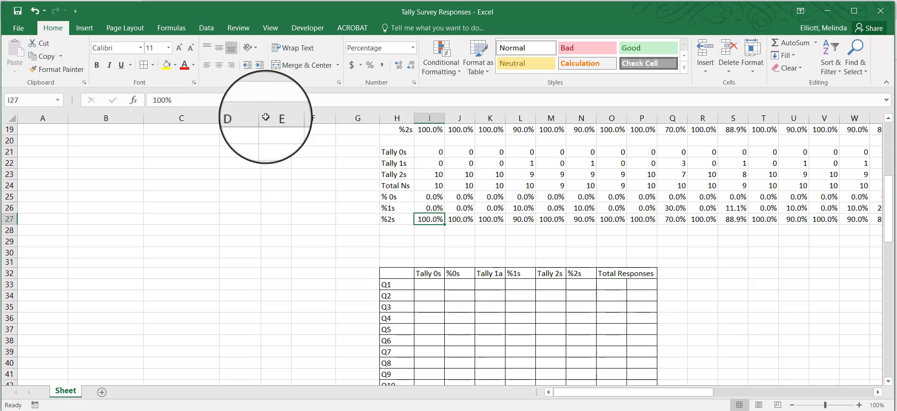
# Copy the first ten Tally 0s values, I21:R21, and paste them transposed into the summary table's Tally 0s column, I33:I42.
pyautogui.moveTo(890, 234); pyautogui.dragTo(891, 237)
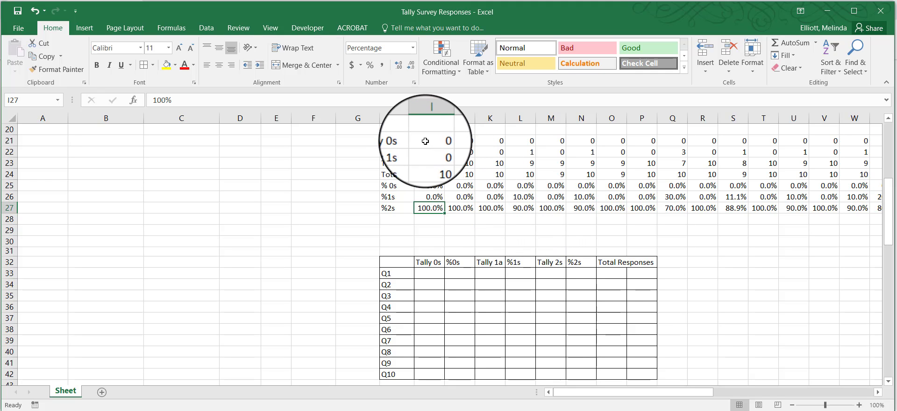
pyautogui.moveTo(425, 141); pyautogui.dragTo(701, 142)
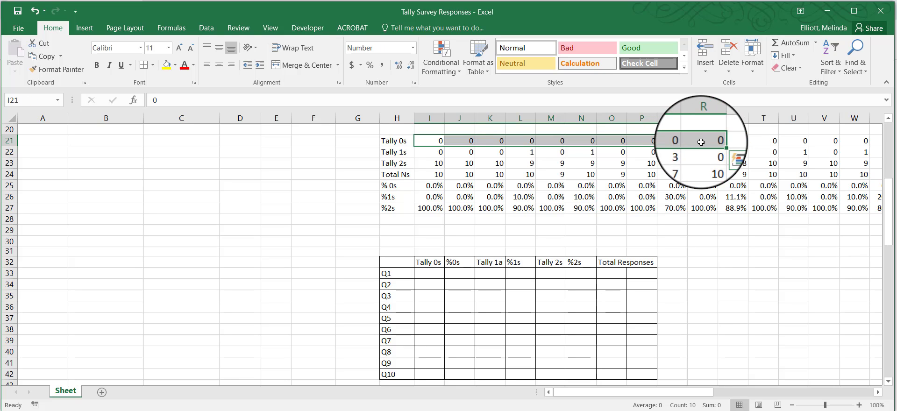
pyautogui.hotkey('ctrl', 'c')
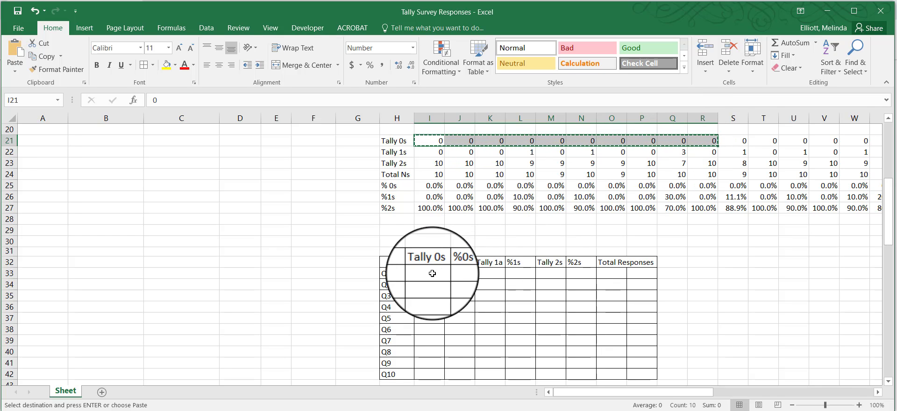
pyautogui.moveTo(432, 273); pyautogui.dragTo(435, 371)
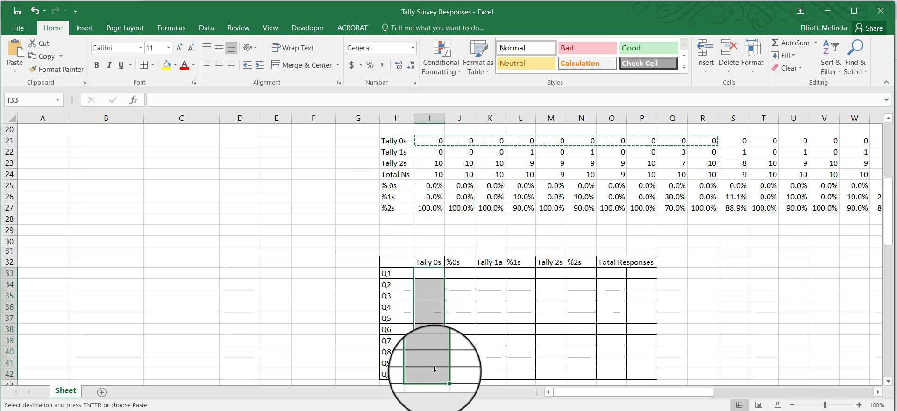
pyautogui.click(16, 70)
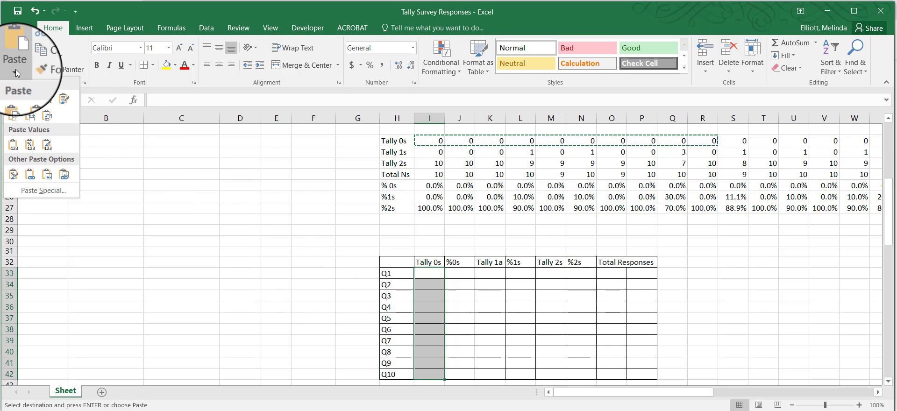
pyautogui.click(49, 116)
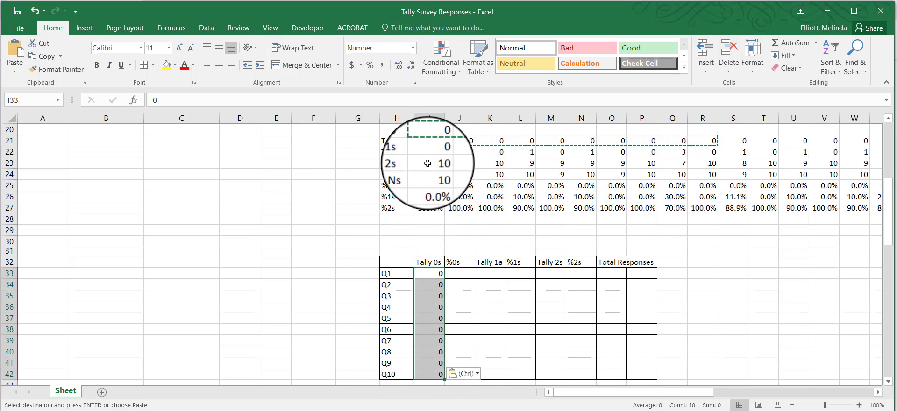
# Copy the first ten Tally 1s values, I22:R22, and paste them transposed into the summary table's 1s tally column, K33:K42.
pyautogui.moveTo(432, 141); pyautogui.dragTo(706, 147)
pyautogui.hotkey('ctrl', 'c')
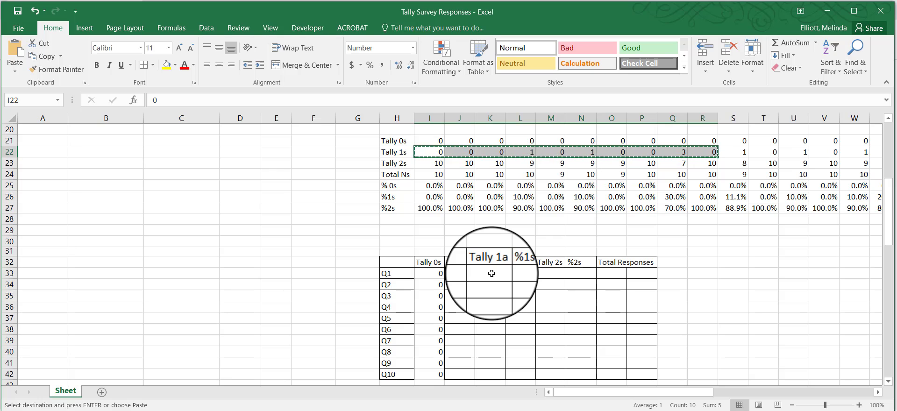
pyautogui.moveTo(492, 274); pyautogui.dragTo(496, 373)
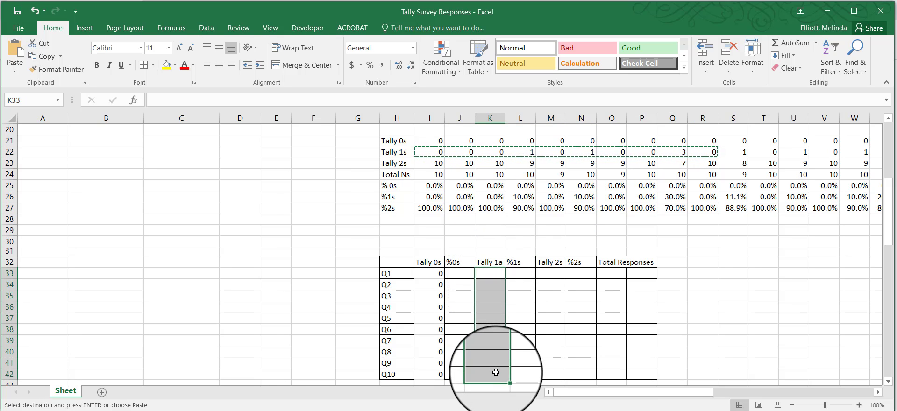
pyautogui.click(16, 71)
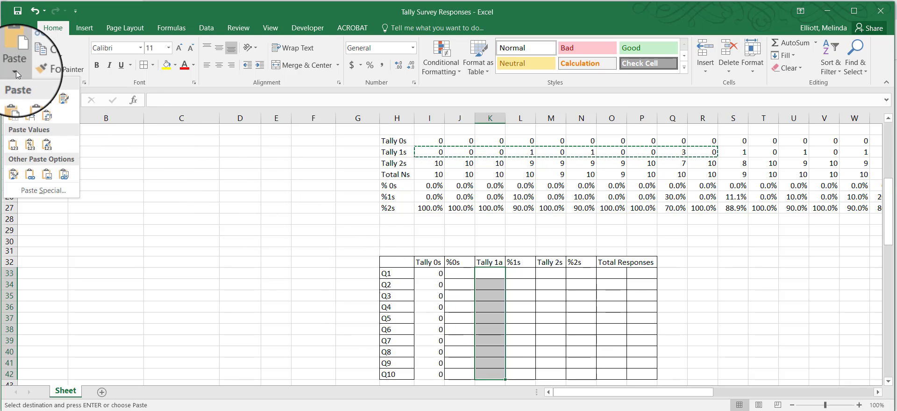
pyautogui.click(47, 114)
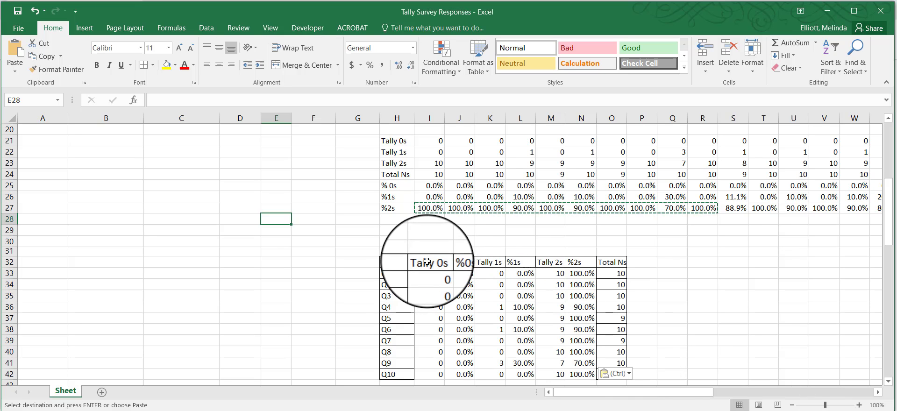
# Center the contents of the summary table range I32:O42 and apply borders to all its cells.
pyautogui.moveTo(426, 266); pyautogui.dragTo(604, 374)
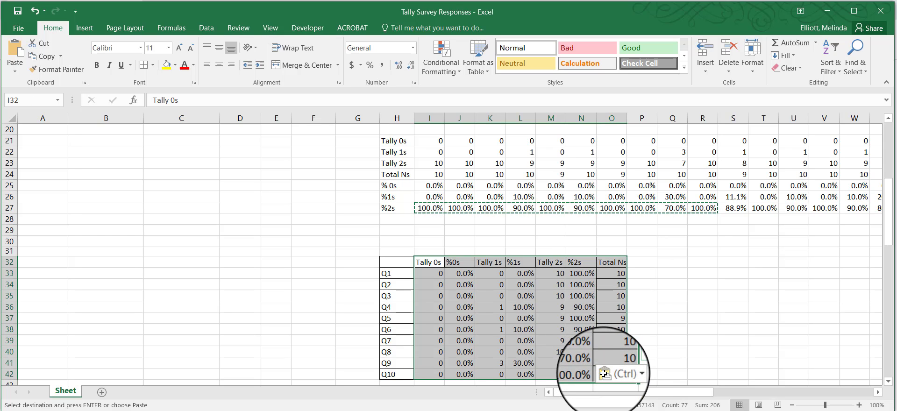
pyautogui.click(218, 65)
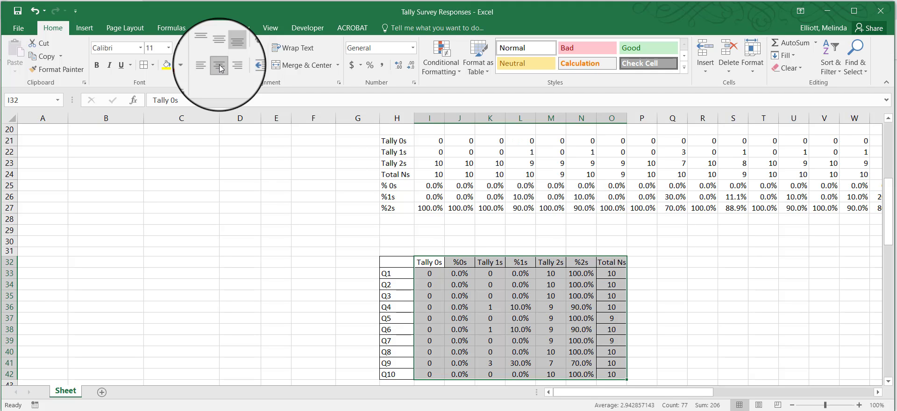
pyautogui.click(145, 66)
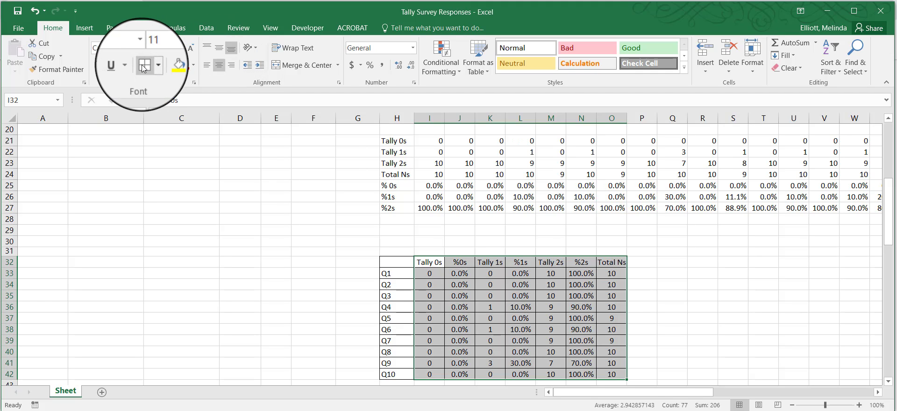
pyautogui.click(352, 261)
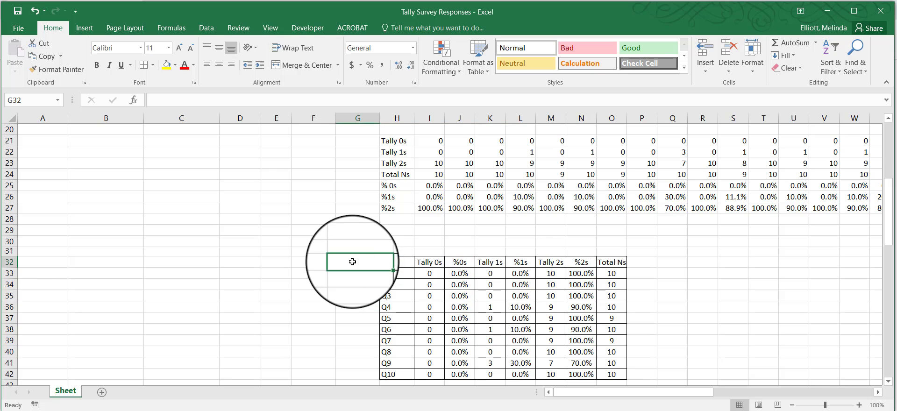